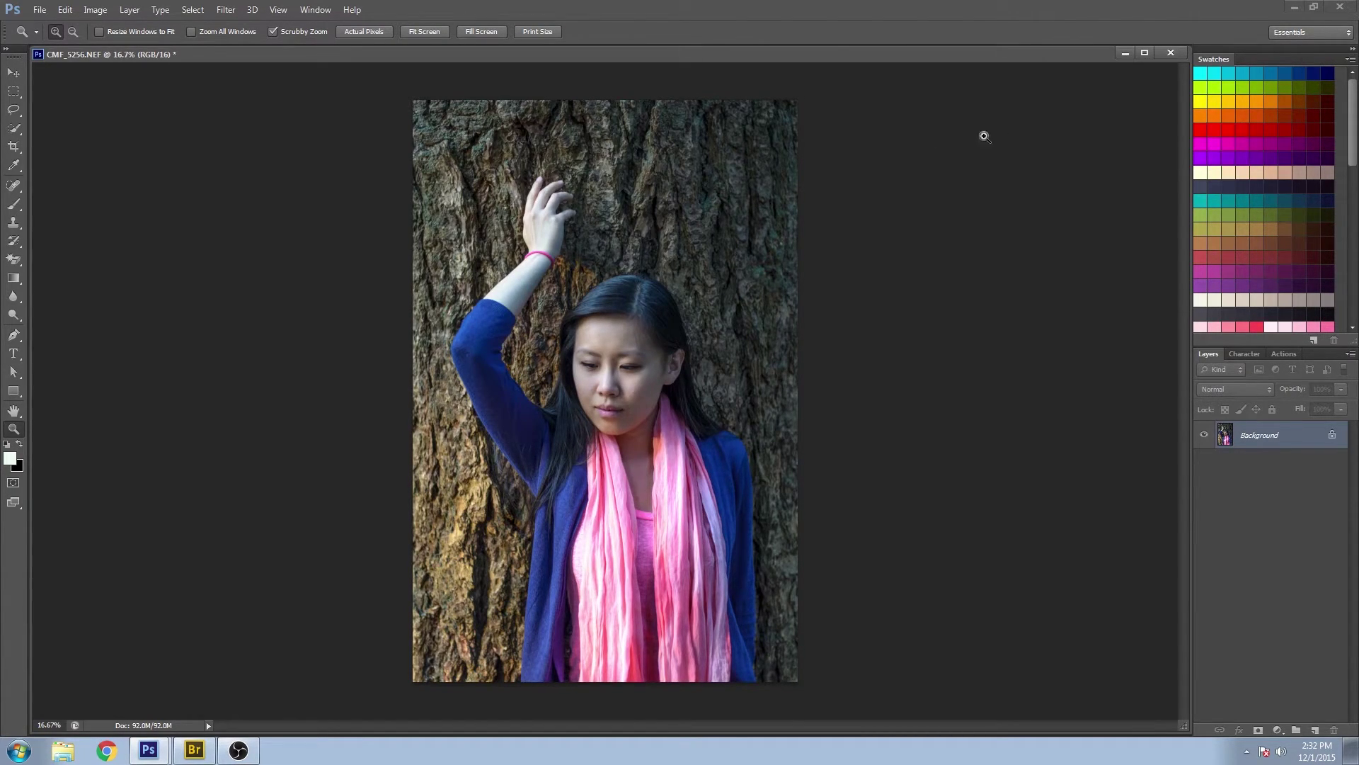
Duplicate the Background layer into a Background copy
{"action": "left_click", "coordinate": [688, 441]}
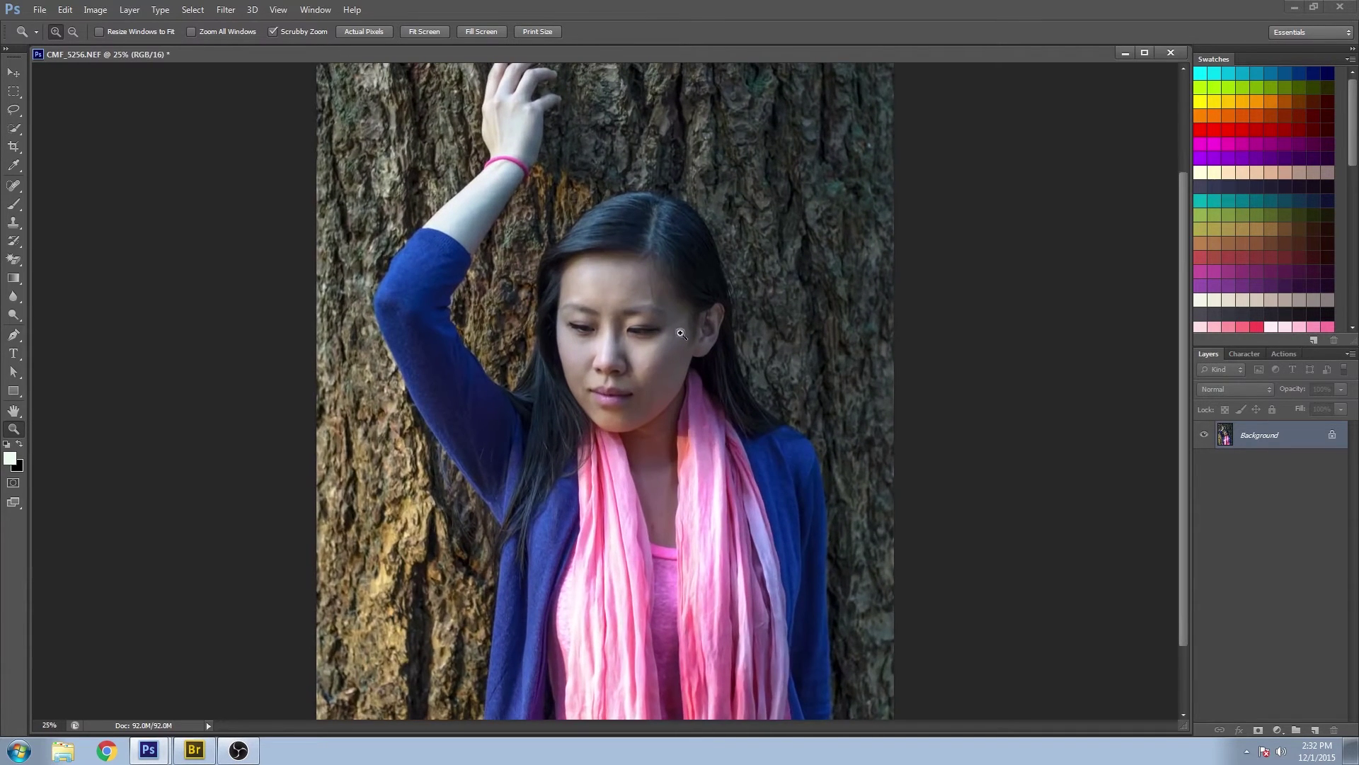
{"action": "scroll", "coordinate": [768, 347], "scroll_direction": "up", "scroll_amount": 2}
{"action": "left_click", "coordinate": [749, 334], "text": "alt"}
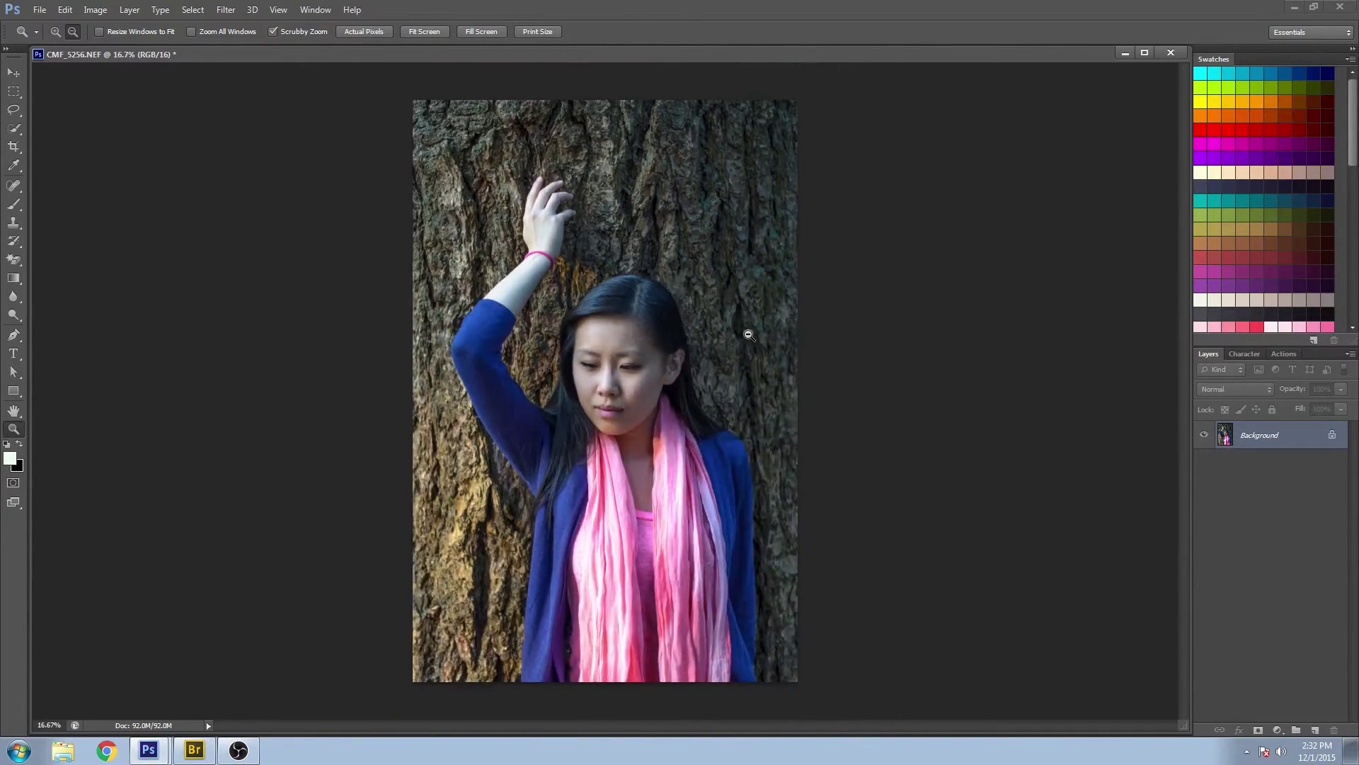
{"action": "left_click", "coordinate": [733, 338], "text": "alt"}
{"action": "left_click", "coordinate": [708, 339]}
{"action": "left_click_drag", "start_coordinate": [1309, 444], "coordinate": [1313, 730]}
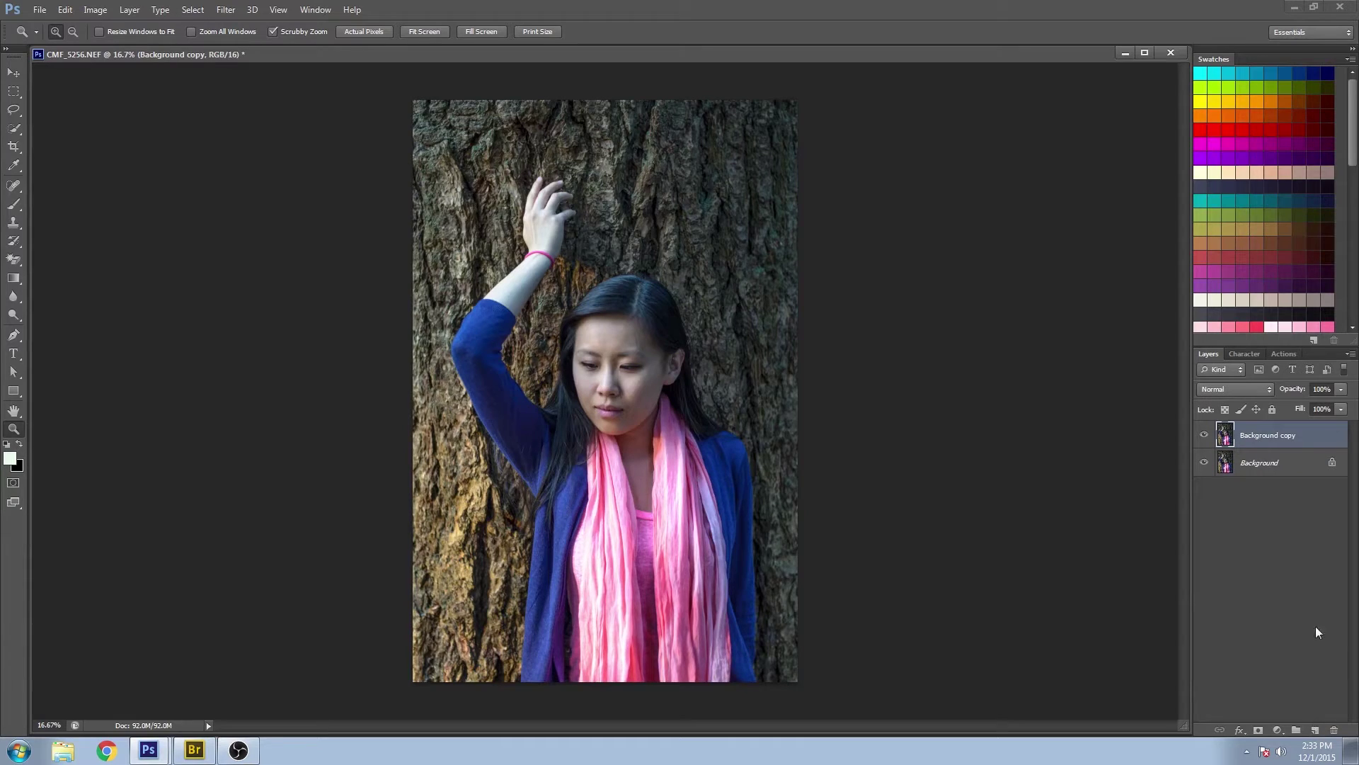
Desaturate the Background copy, then toggle its visibility to compare it with the colour original
{"action": "left_click", "coordinate": [100, 12]}
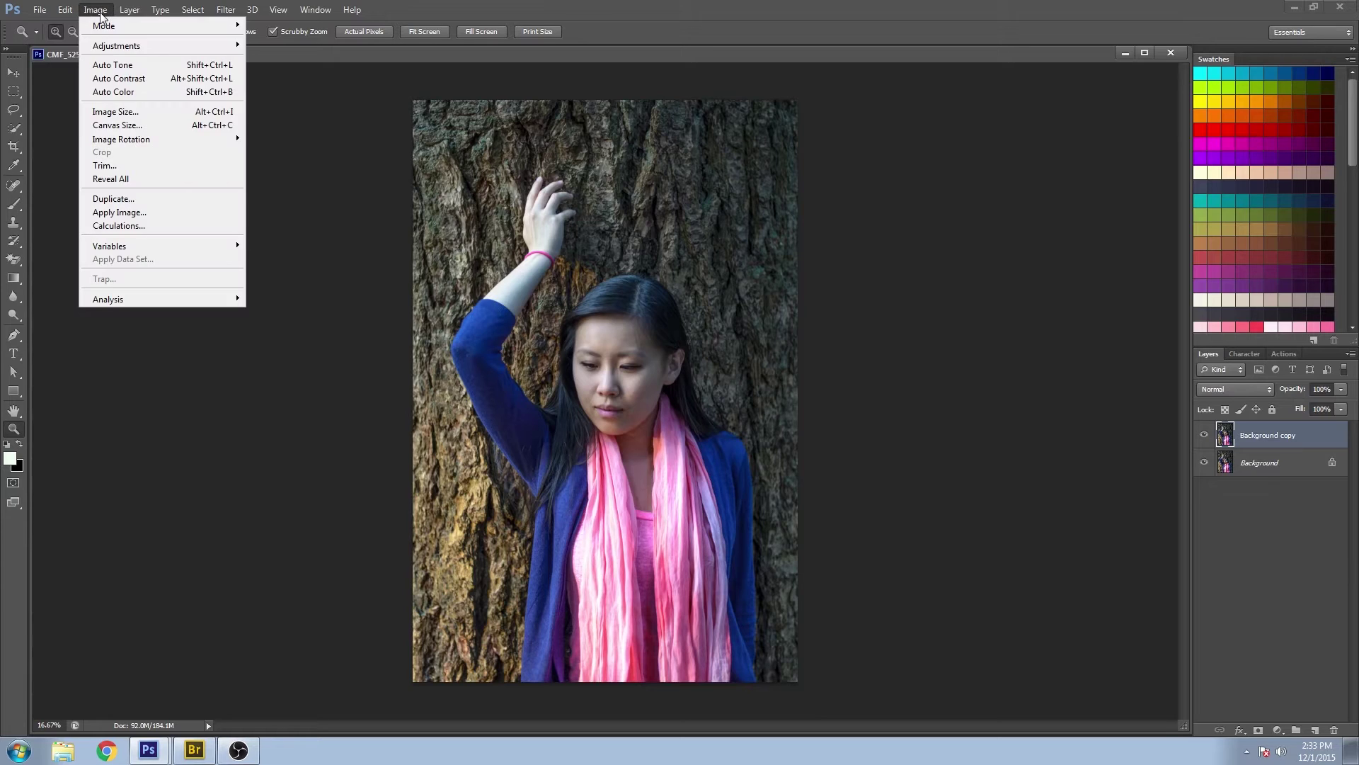
{"action": "mouse_move", "coordinate": [206, 46]}
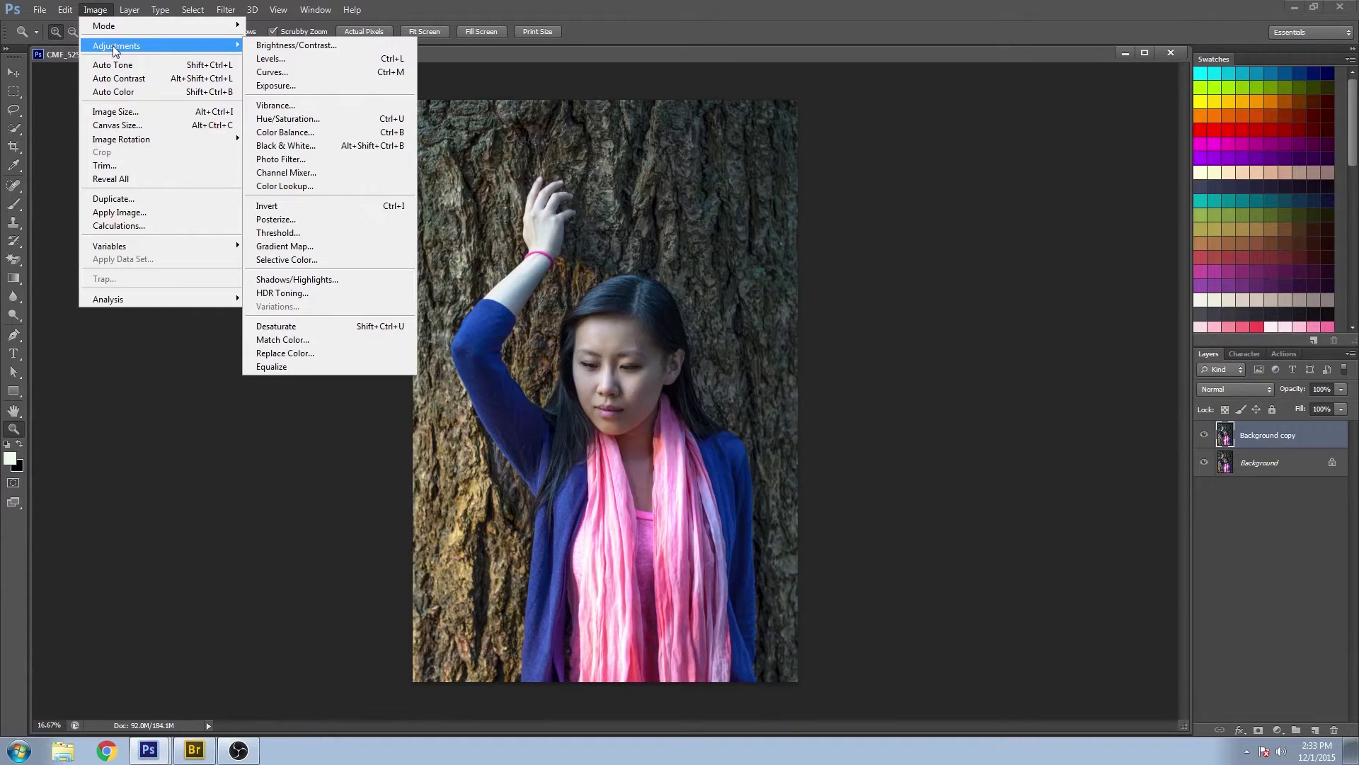
{"action": "left_click", "coordinate": [301, 329]}
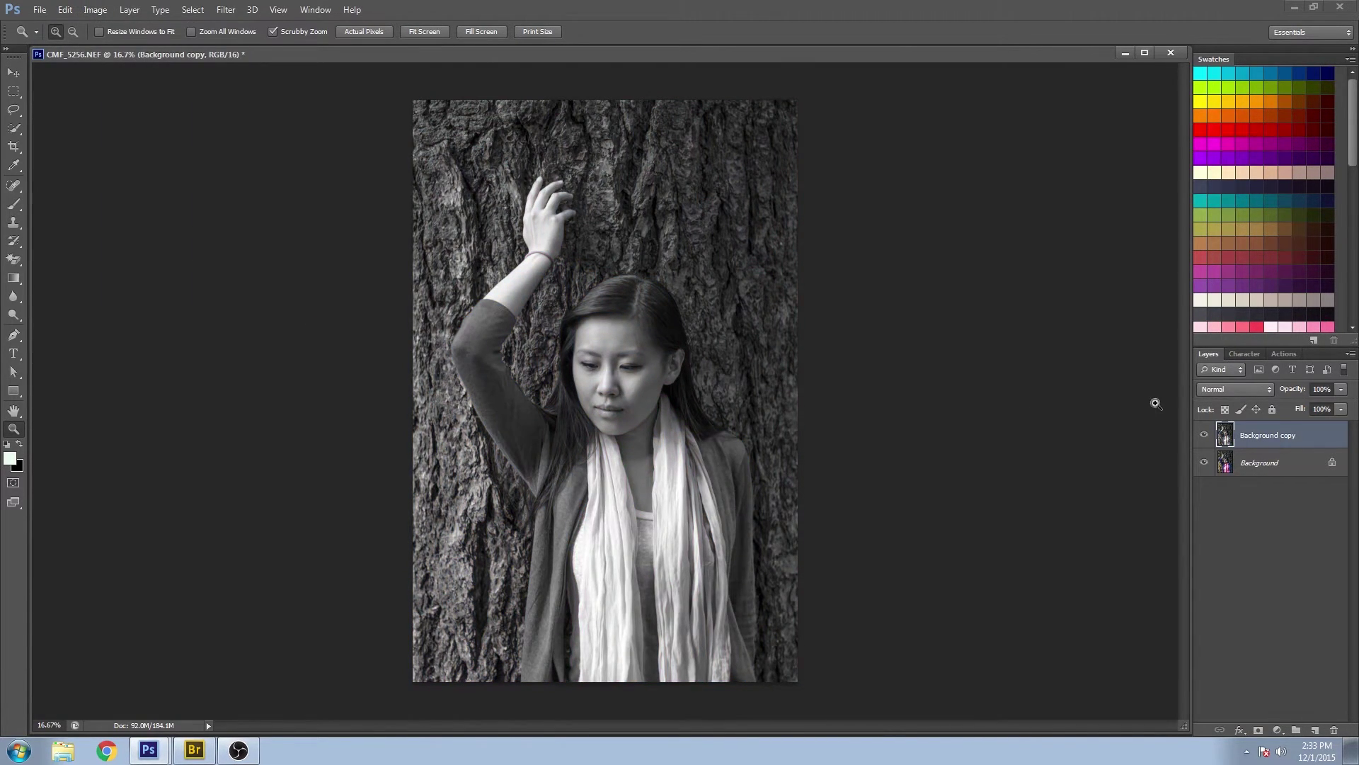
{"action": "left_click", "coordinate": [1204, 436]}
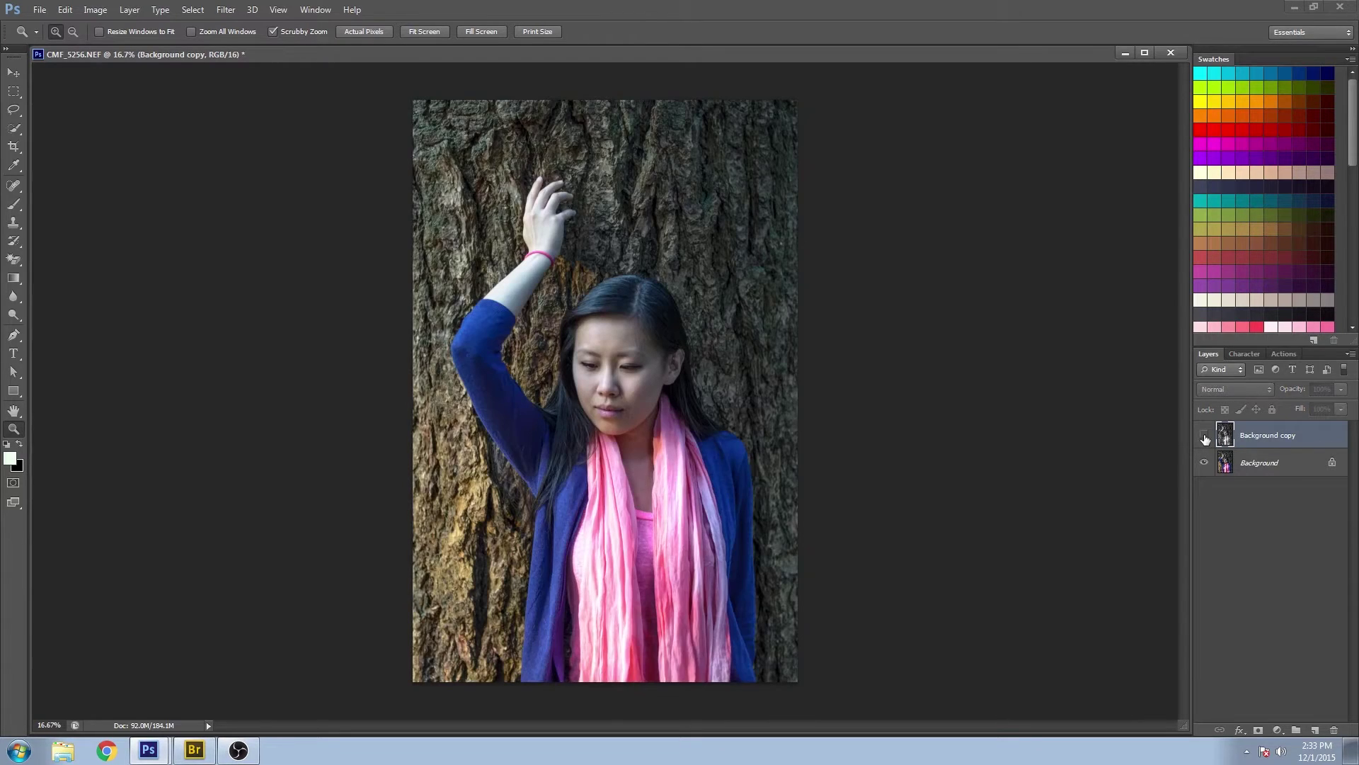
{"action": "left_click", "coordinate": [1204, 437]}
{"action": "left_click", "coordinate": [1205, 437]}
{"action": "left_click", "coordinate": [1205, 437]}
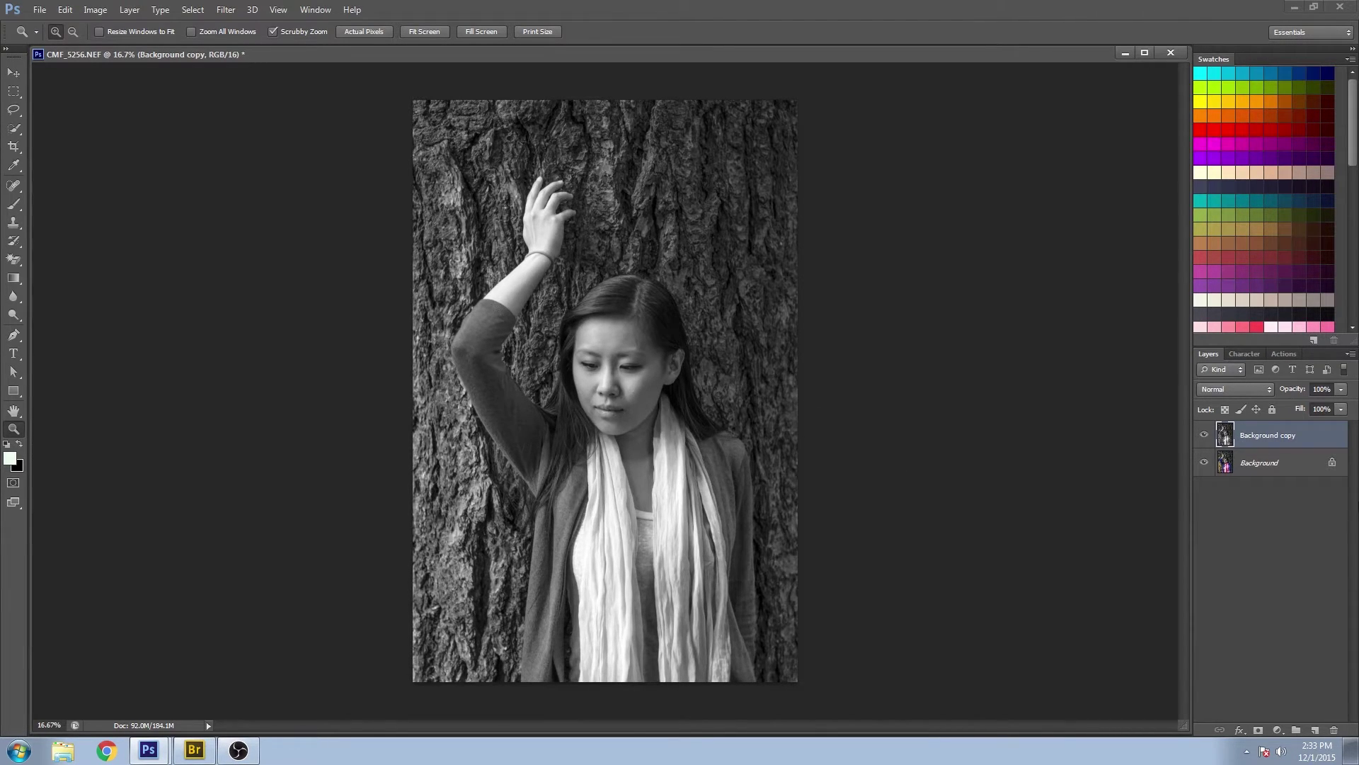
Hide Background copy and add Black & White 1 above Background with the Auto channel mix
{"action": "left_click", "coordinate": [1204, 435]}
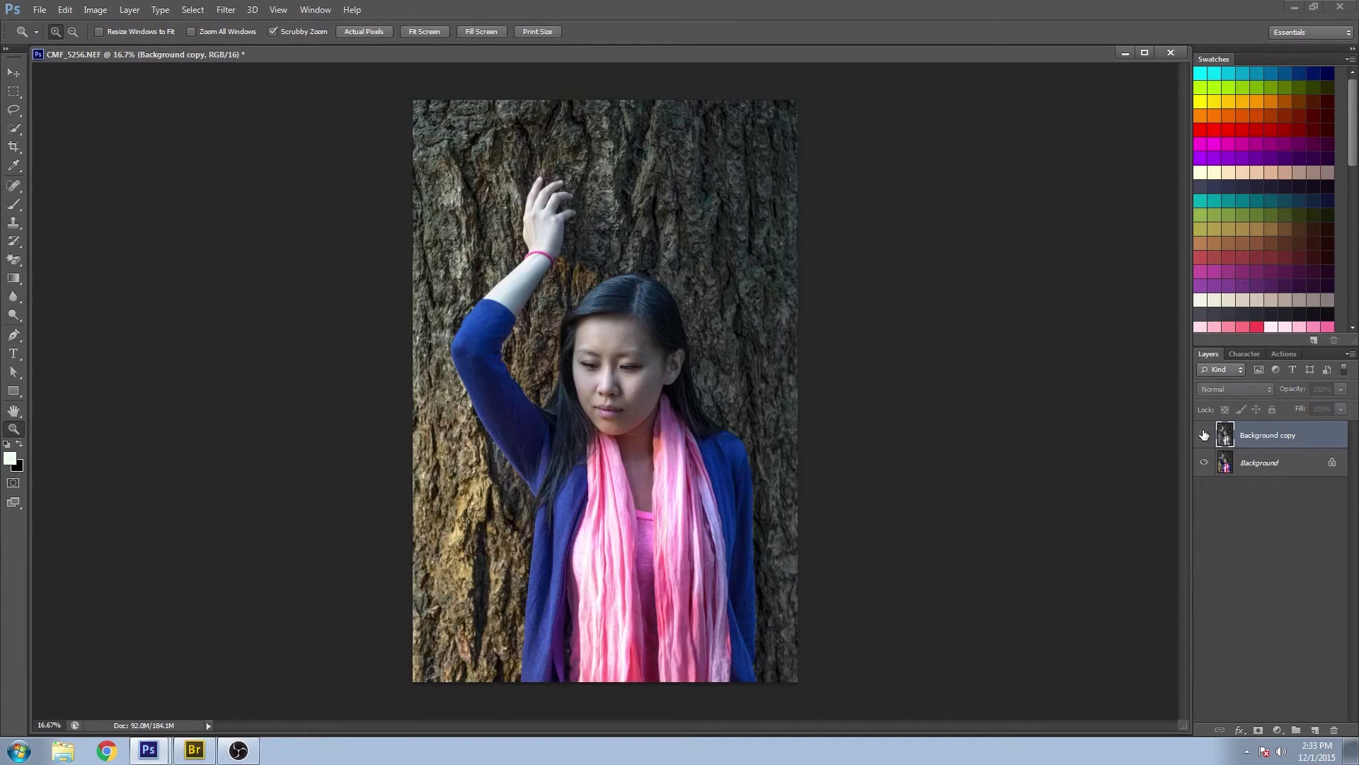
{"action": "left_click", "coordinate": [1295, 470]}
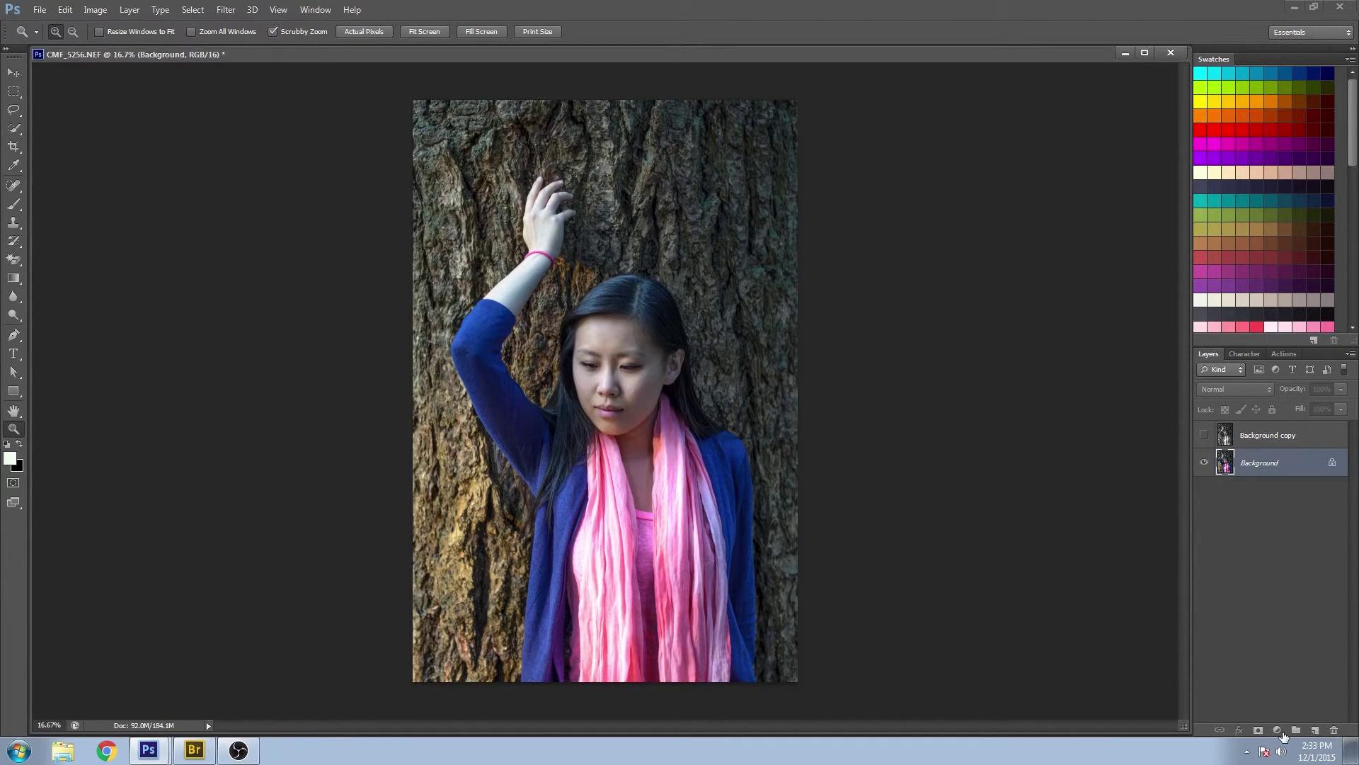
{"action": "left_click", "coordinate": [1278, 730]}
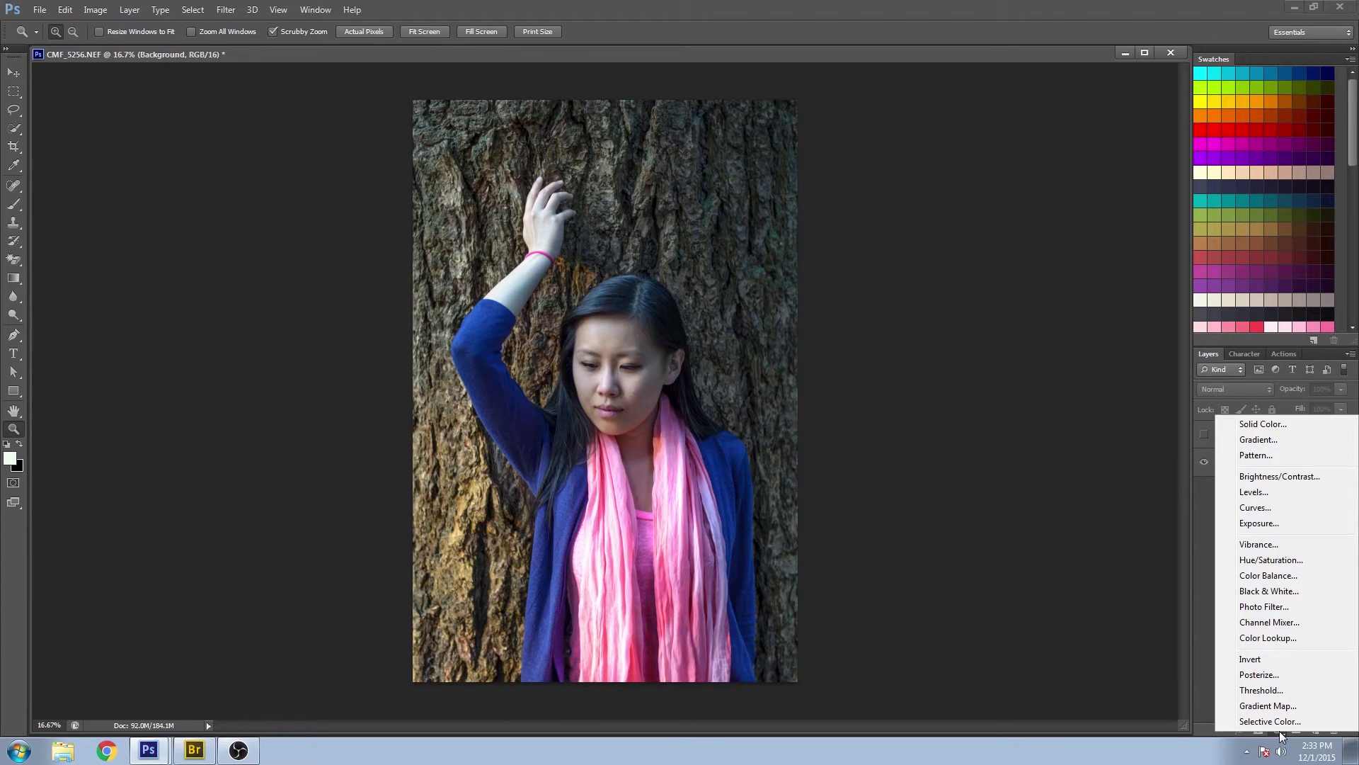
{"action": "left_click", "coordinate": [1278, 592]}
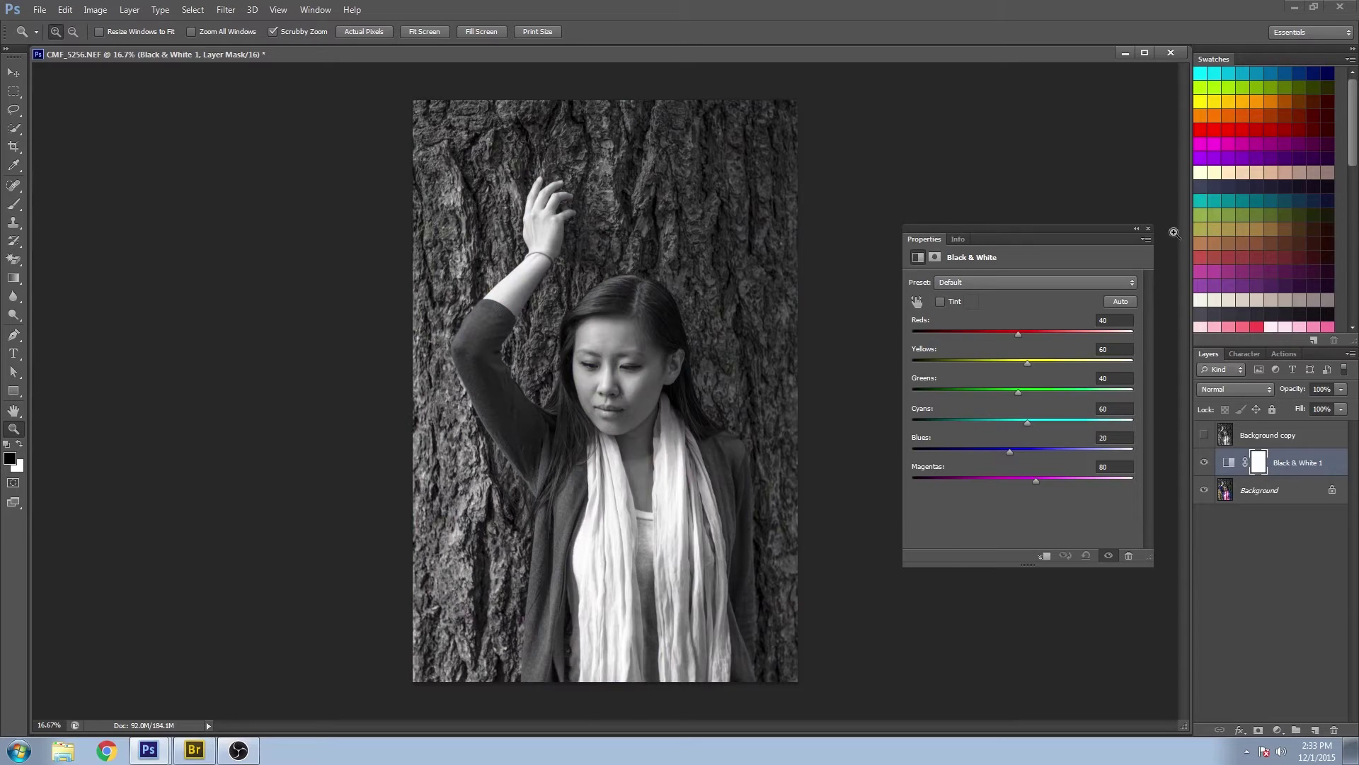
{"action": "left_click", "coordinate": [1147, 228]}
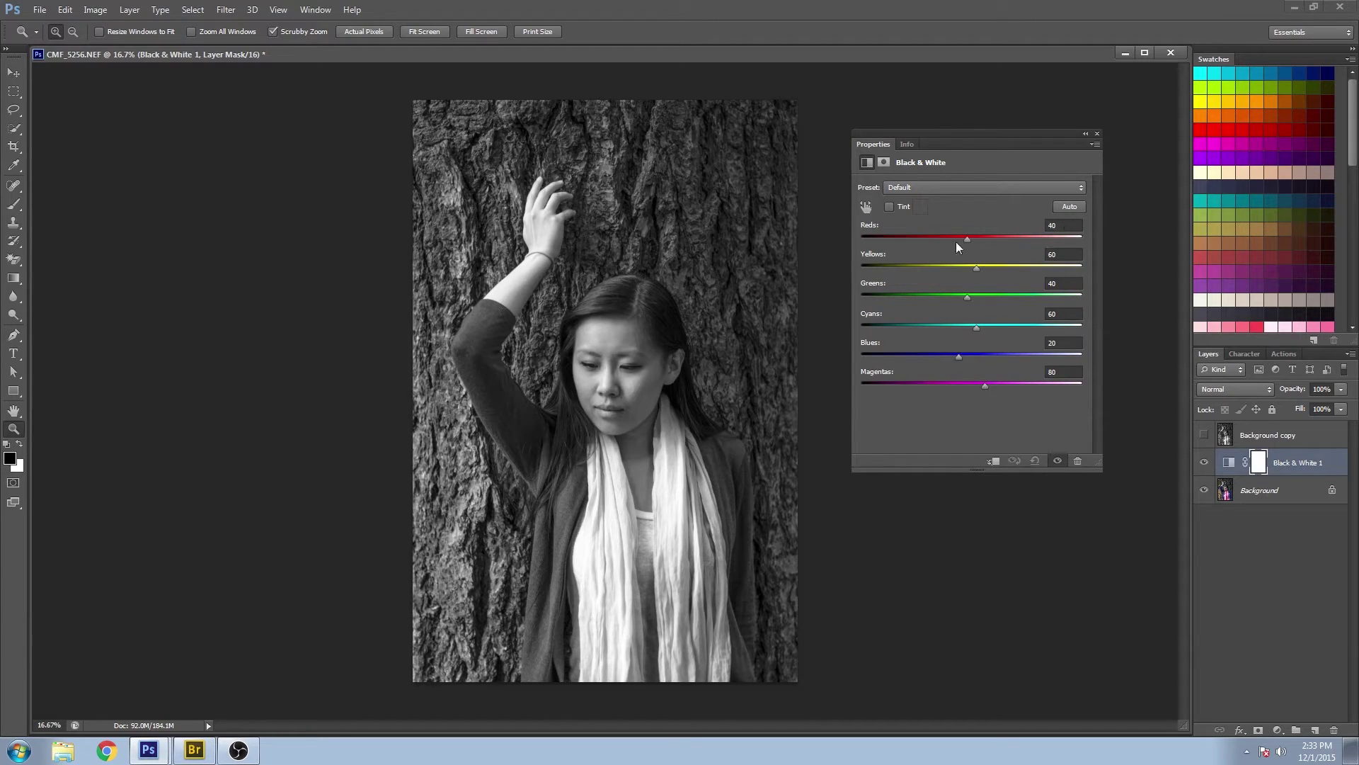
{"action": "left_click", "coordinate": [1070, 207]}
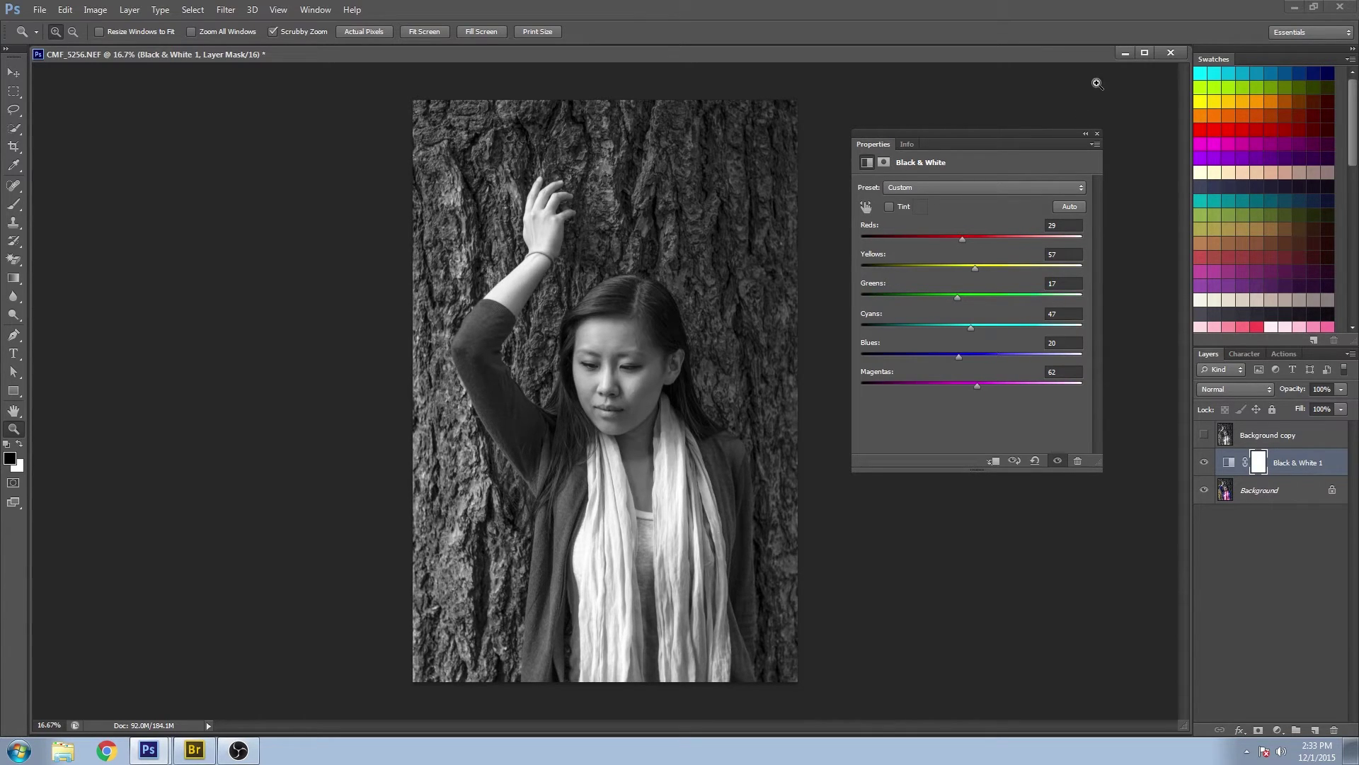
{"action": "left_click", "coordinate": [1098, 133]}
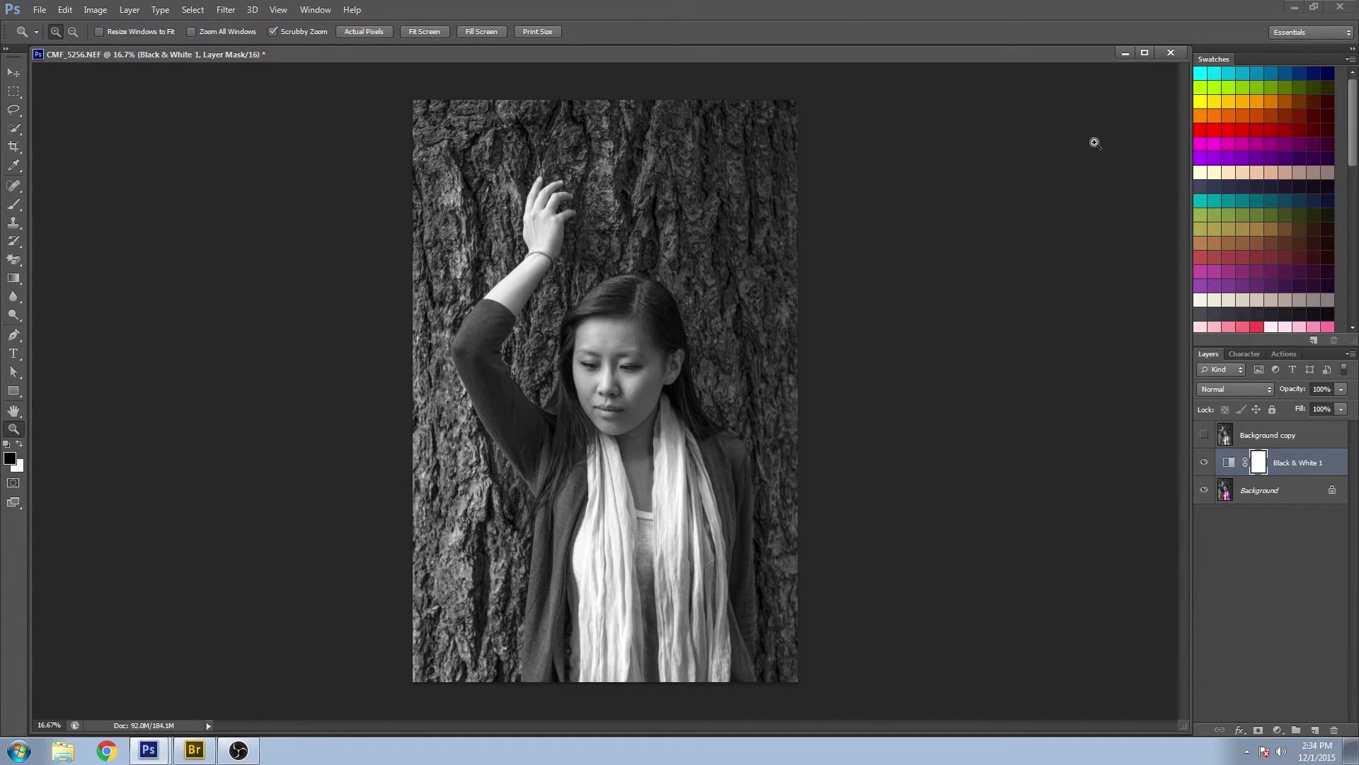
Duplicate Background and Black & White 1 together with Ctrl+J
{"action": "left_click", "coordinate": [1286, 495]}
{"action": "left_click", "coordinate": [1308, 461], "text": "ctrl"}
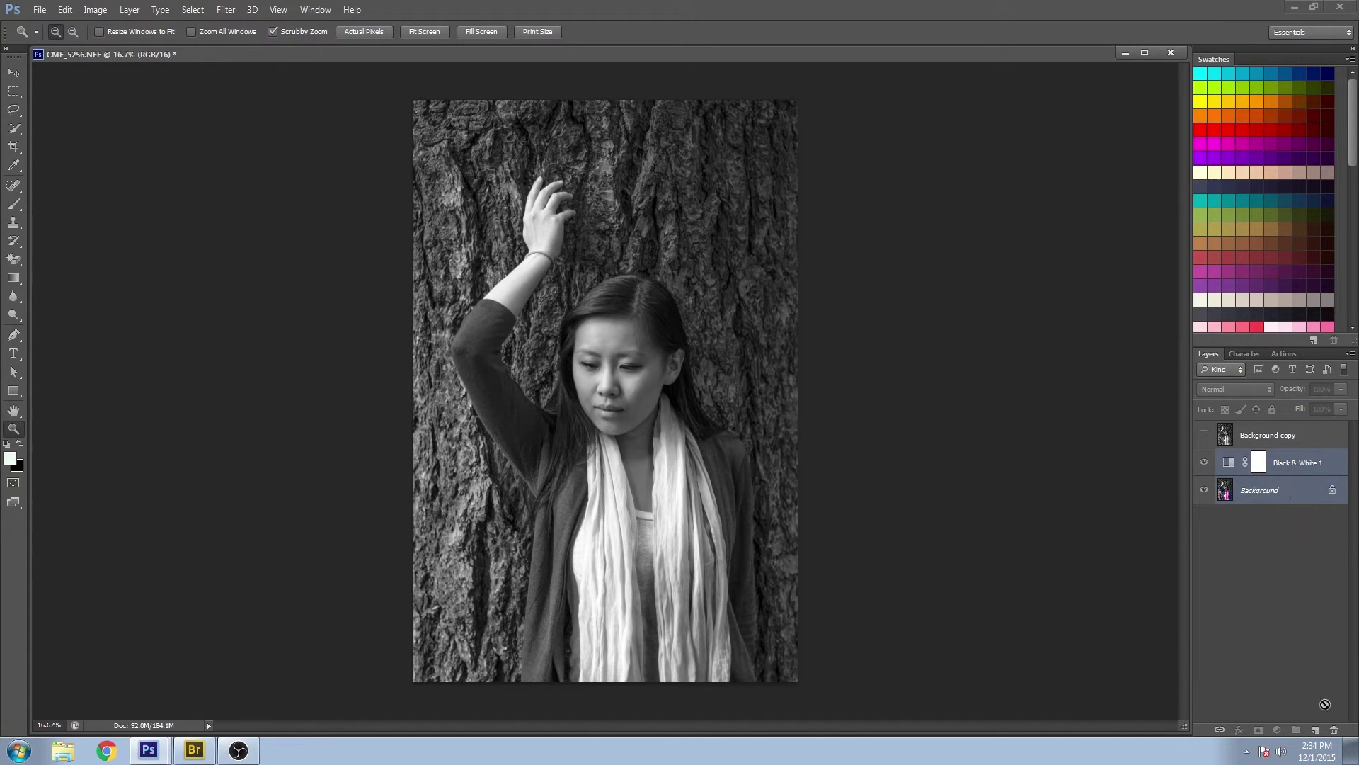
{"action": "key", "text": "ctrl+j"}
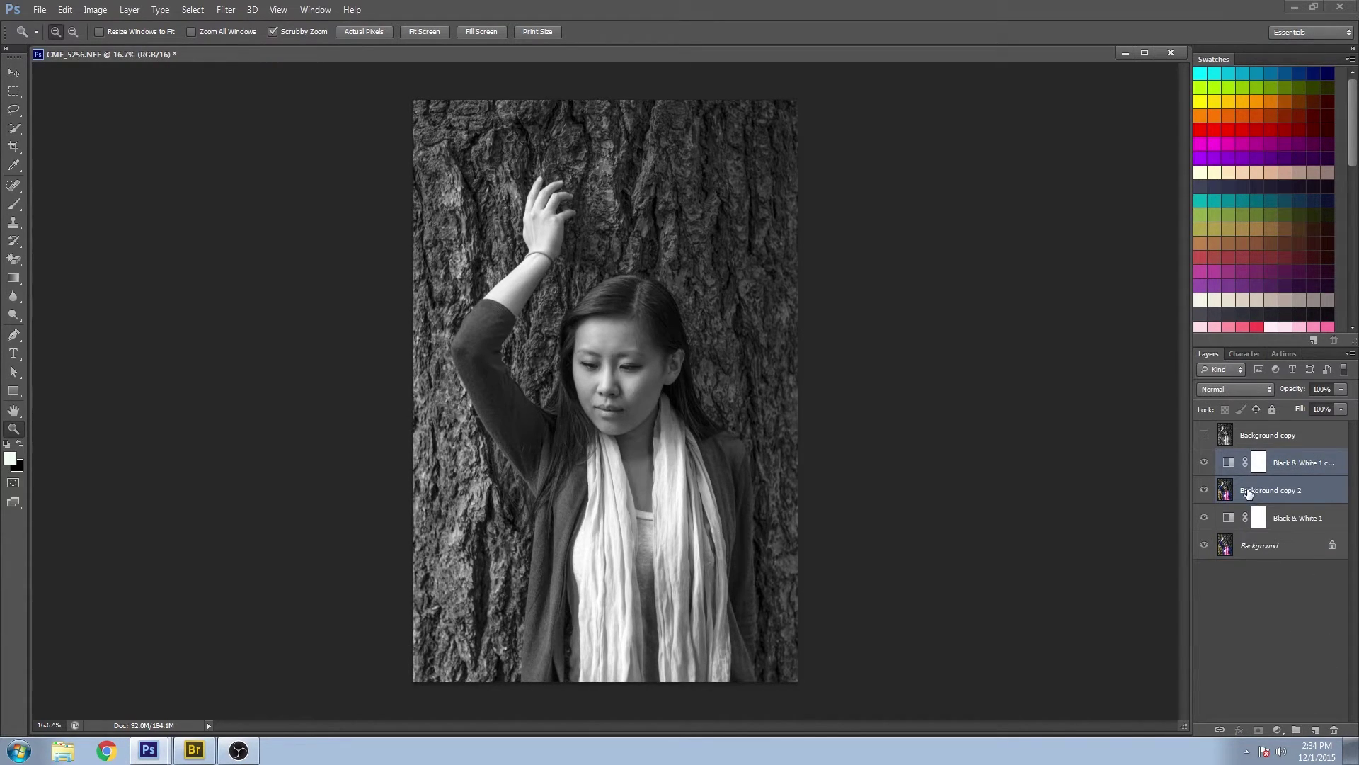
Group the copies into a group named 'B&W' and move it to the top of the stack
{"action": "left_click", "coordinate": [1350, 356]}
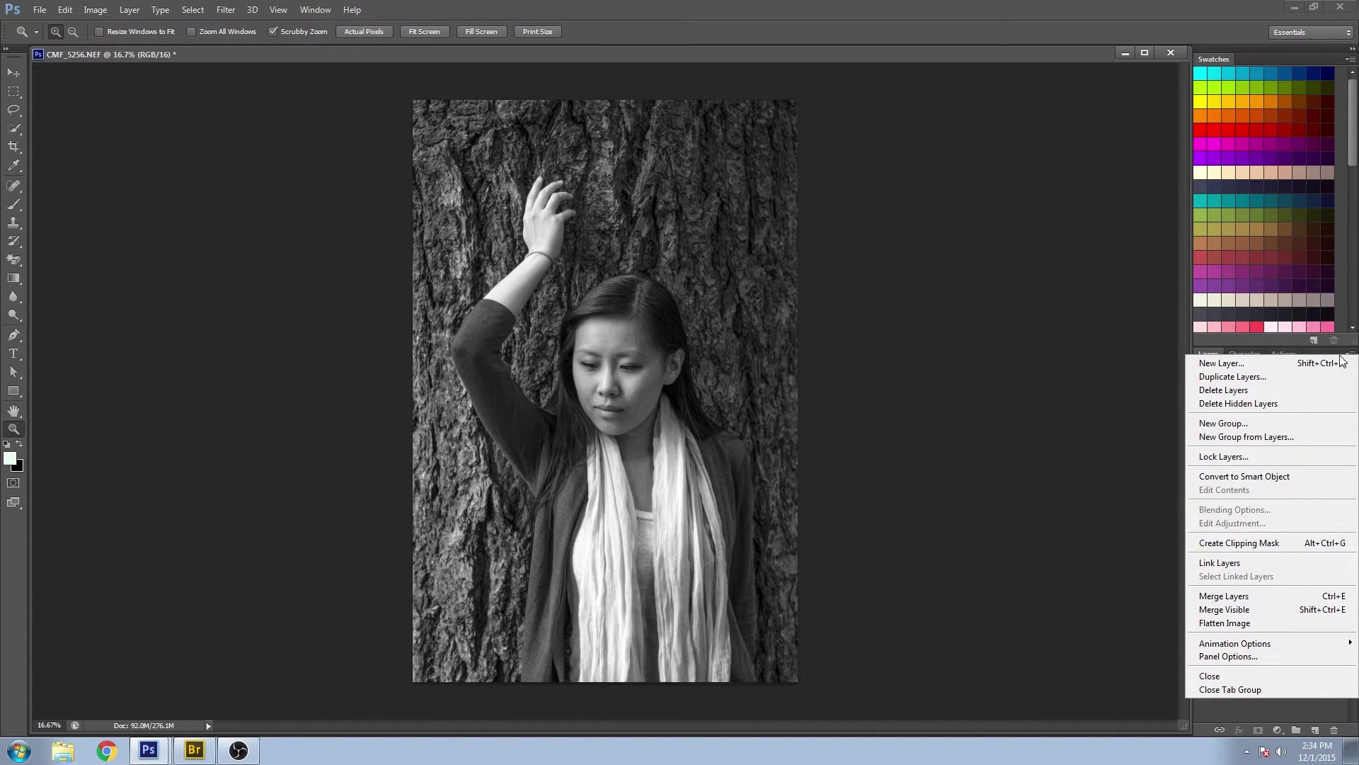
{"action": "left_click", "coordinate": [1239, 437]}
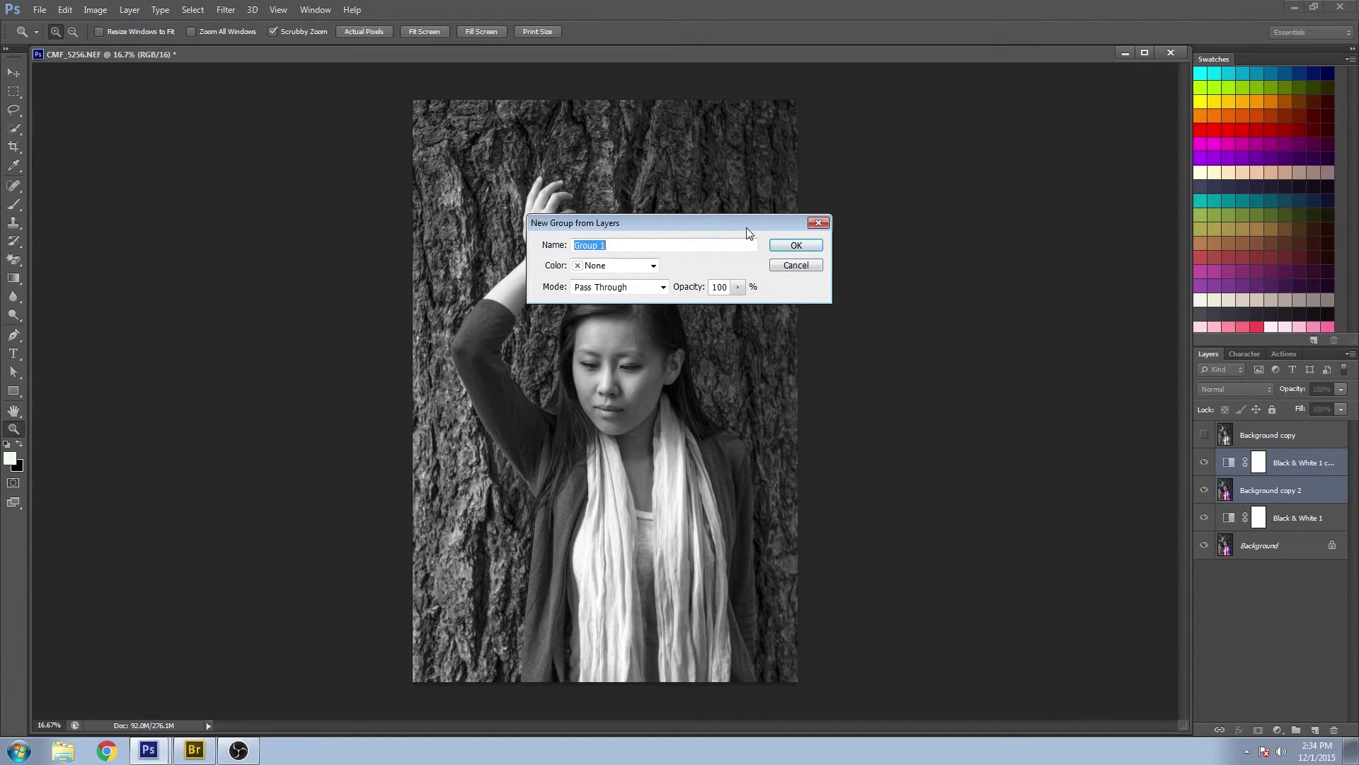
{"action": "type", "text": "B&W"}
{"action": "left_click", "coordinate": [797, 245]}
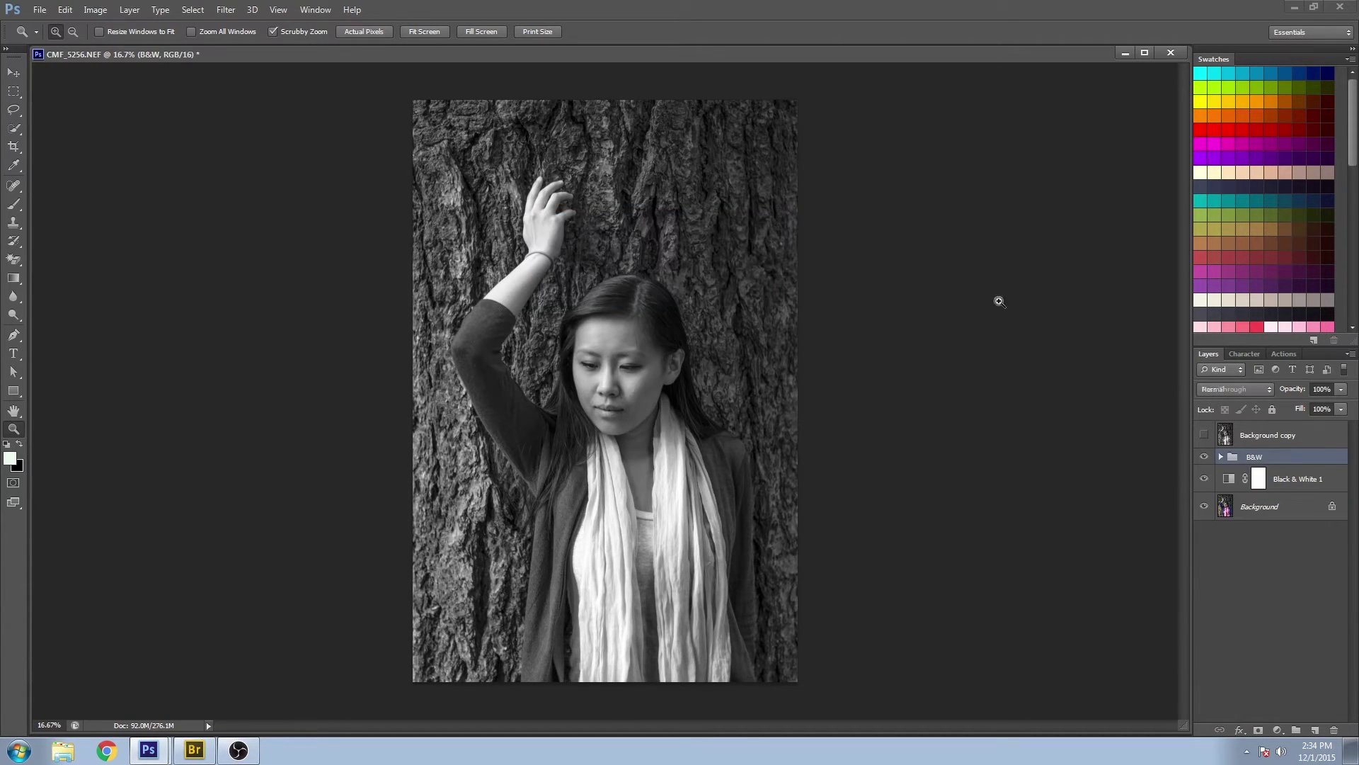
{"action": "left_click_drag", "start_coordinate": [1256, 457], "coordinate": [1269, 425]}
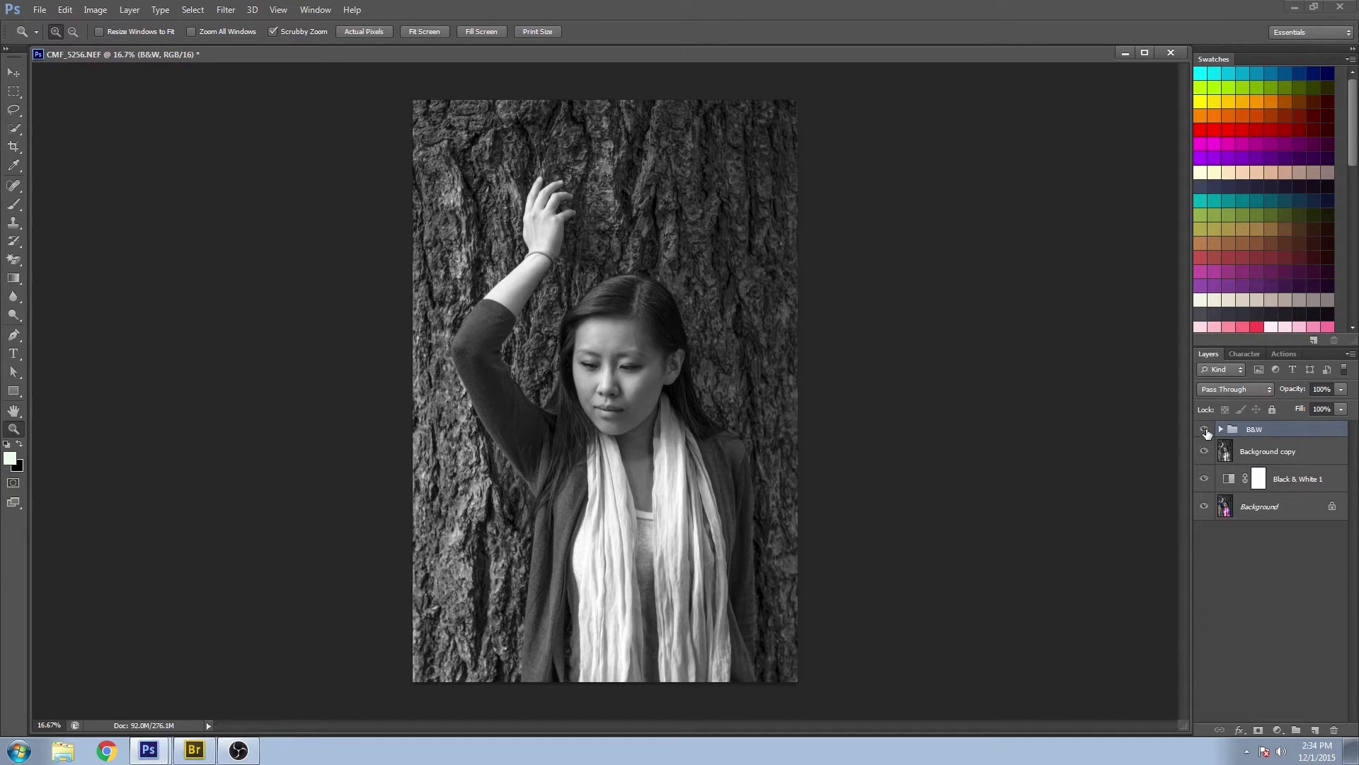
Toggle the B&W group's visibility repeatedly to compare it against the colour image
{"action": "left_click", "coordinate": [1204, 430]}
{"action": "left_click", "coordinate": [1204, 429]}
{"action": "left_click", "coordinate": [1204, 430]}
{"action": "left_click", "coordinate": [1204, 429]}
{"action": "left_click", "coordinate": [1205, 430]}
{"action": "left_click", "coordinate": [1204, 430]}
{"action": "left_click", "coordinate": [1204, 429]}
{"action": "left_click", "coordinate": [1205, 430]}
{"action": "left_click", "coordinate": [1205, 429]}
{"action": "left_click", "coordinate": [1204, 430]}
Expand the B&W group and select its Black & White 1 copy adjustment
{"action": "left_click", "coordinate": [1205, 430]}
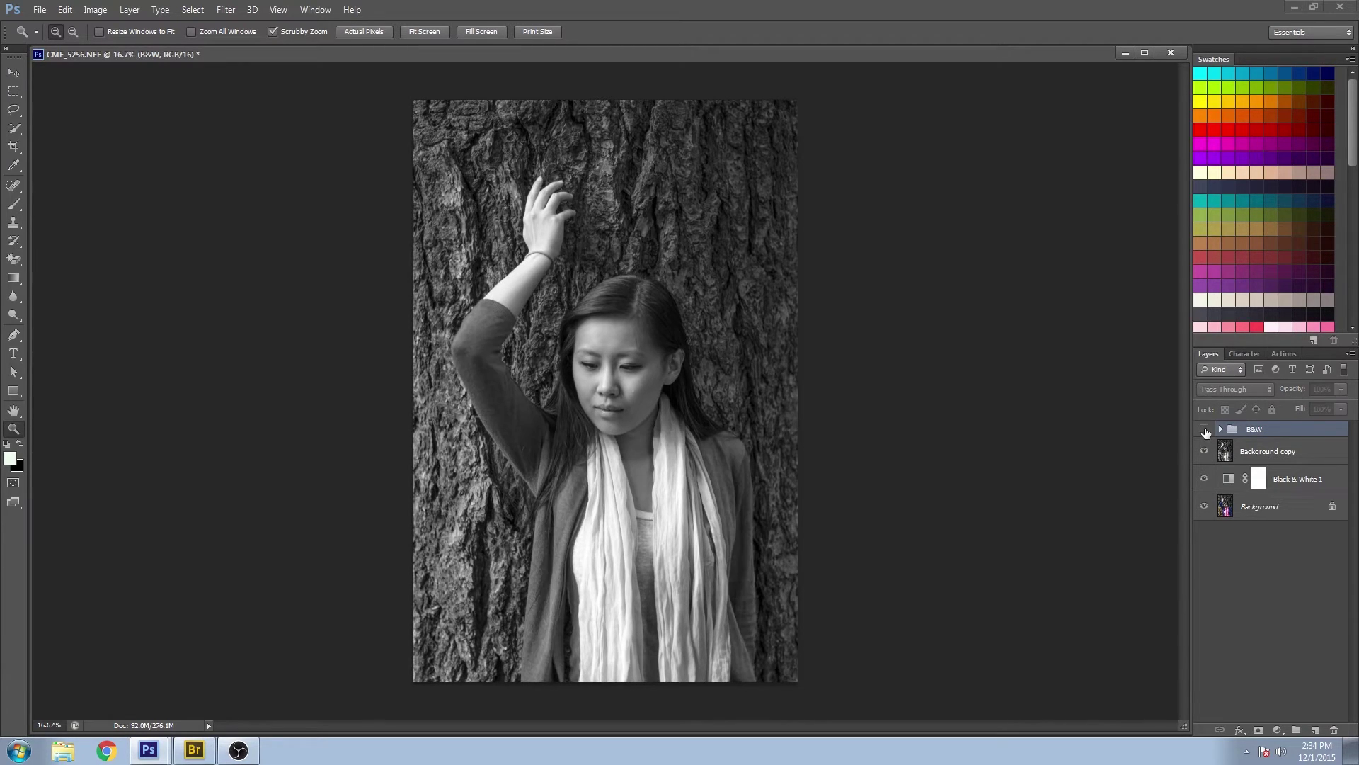
{"action": "left_click", "coordinate": [1204, 430]}
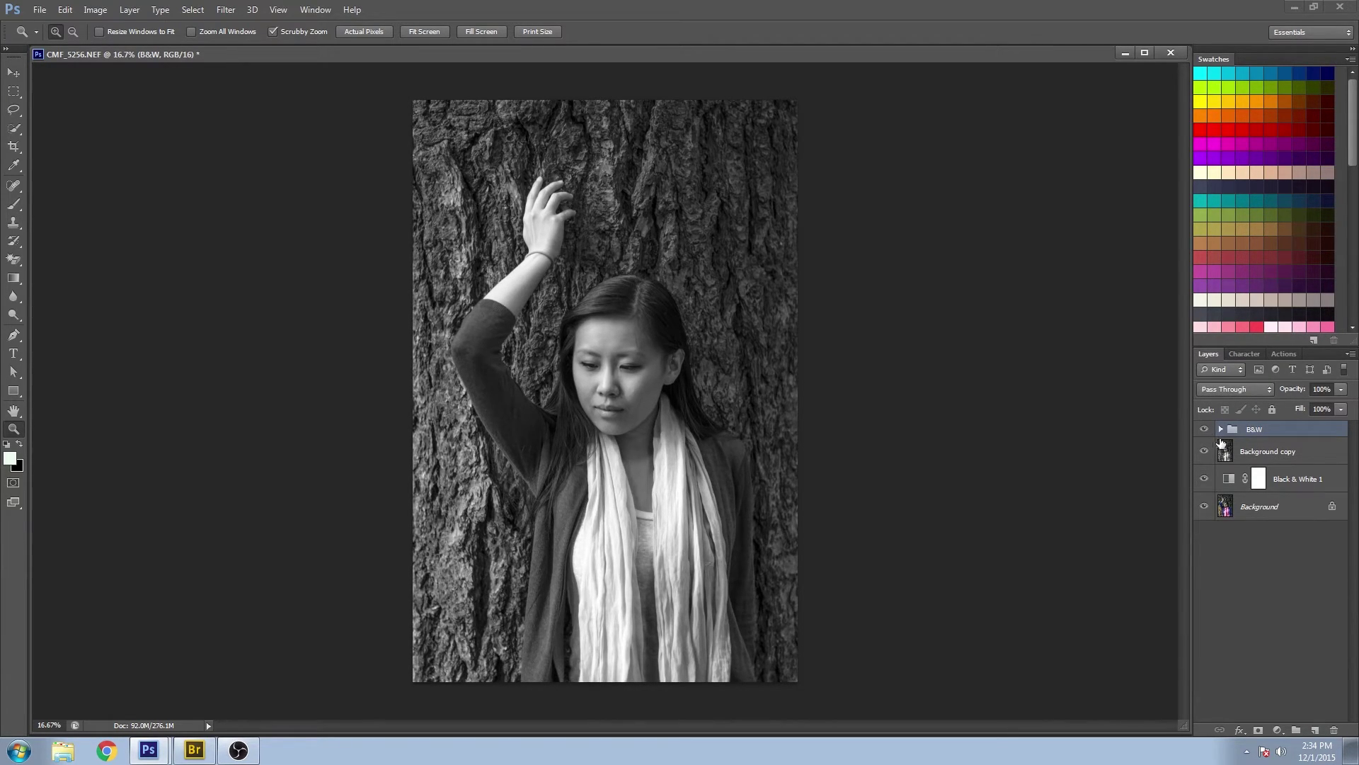
{"action": "left_click", "coordinate": [1220, 429]}
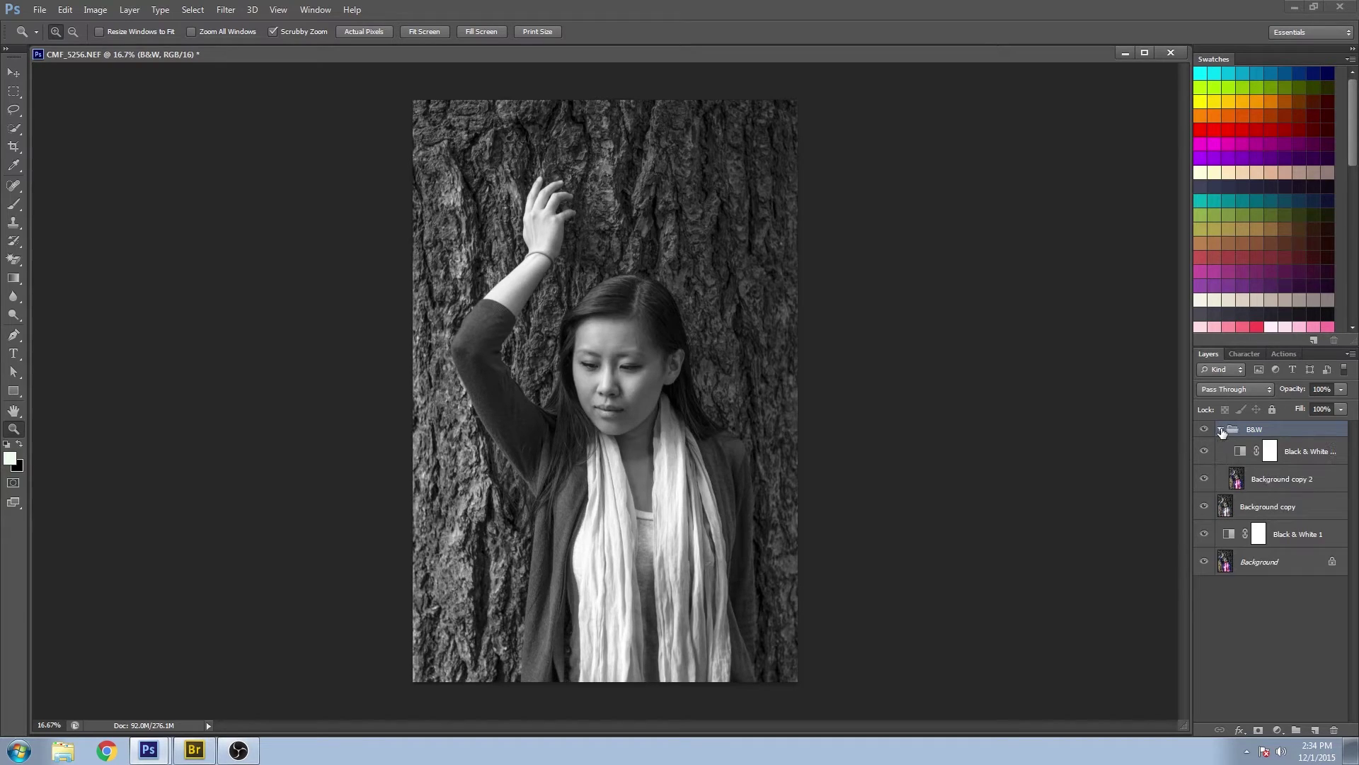
{"action": "left_click", "coordinate": [1311, 455]}
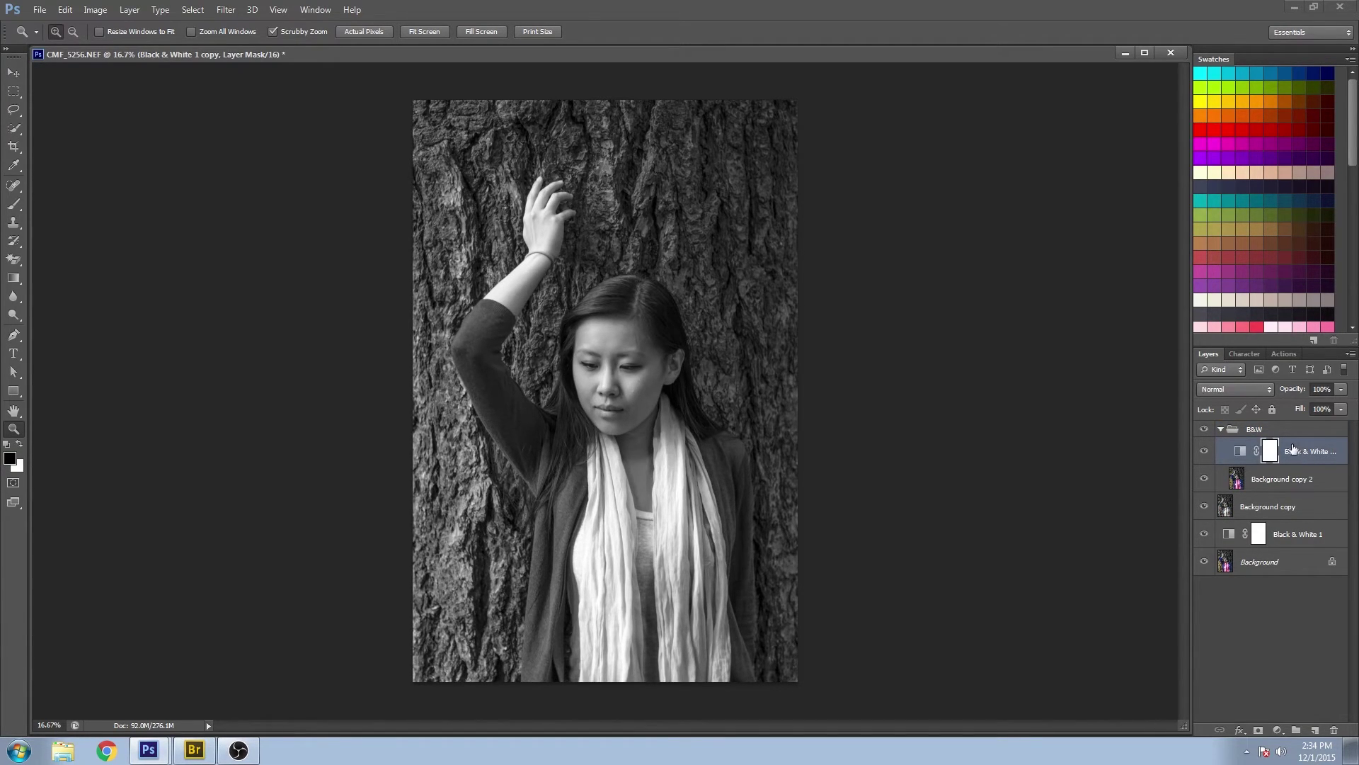
Open the Black & White 1 copy settings and set Reds 113, Yellows 118, Greens -83, Cyans -72, Blues 17, Magentas -16
{"action": "double_click", "coordinate": [1240, 454]}
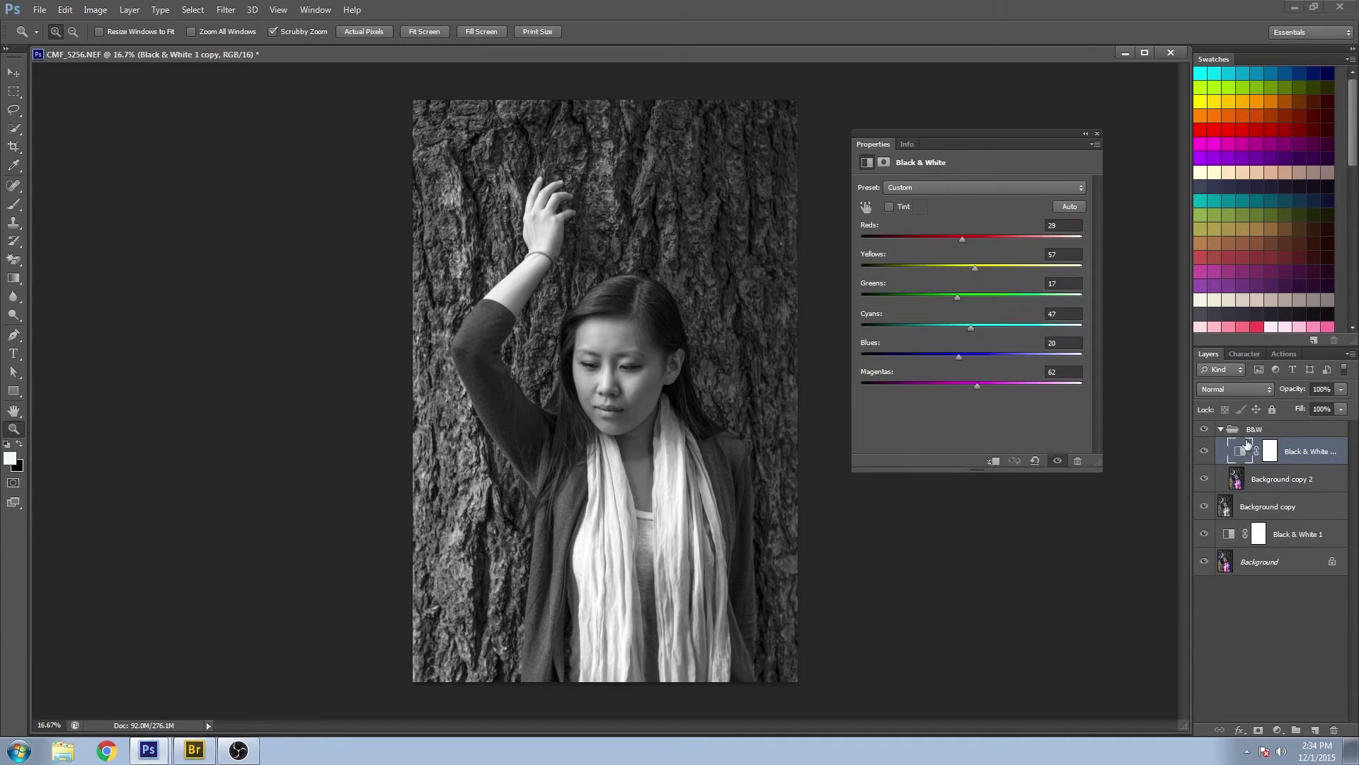
{"action": "left_click_drag", "start_coordinate": [1011, 140], "coordinate": [1013, 188]}
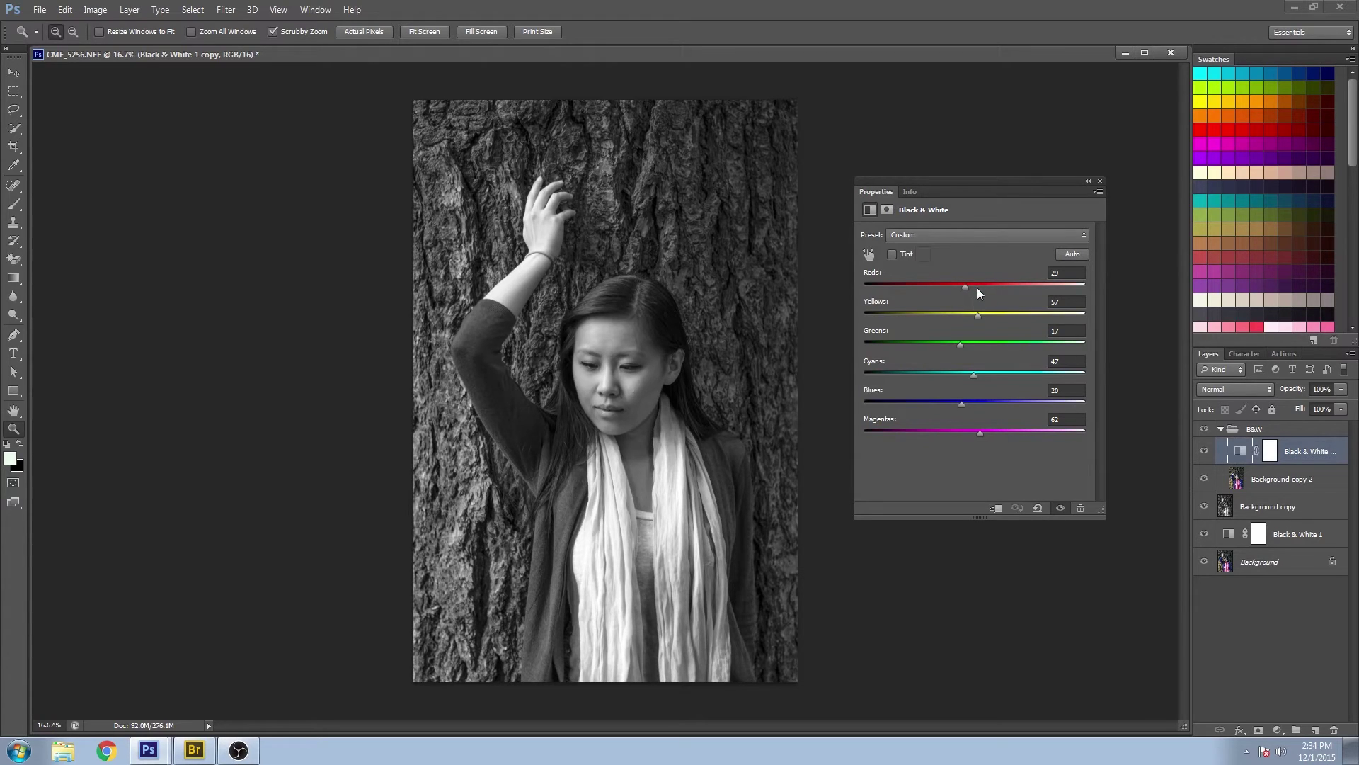
{"action": "left_click_drag", "start_coordinate": [962, 286], "coordinate": [1008, 278]}
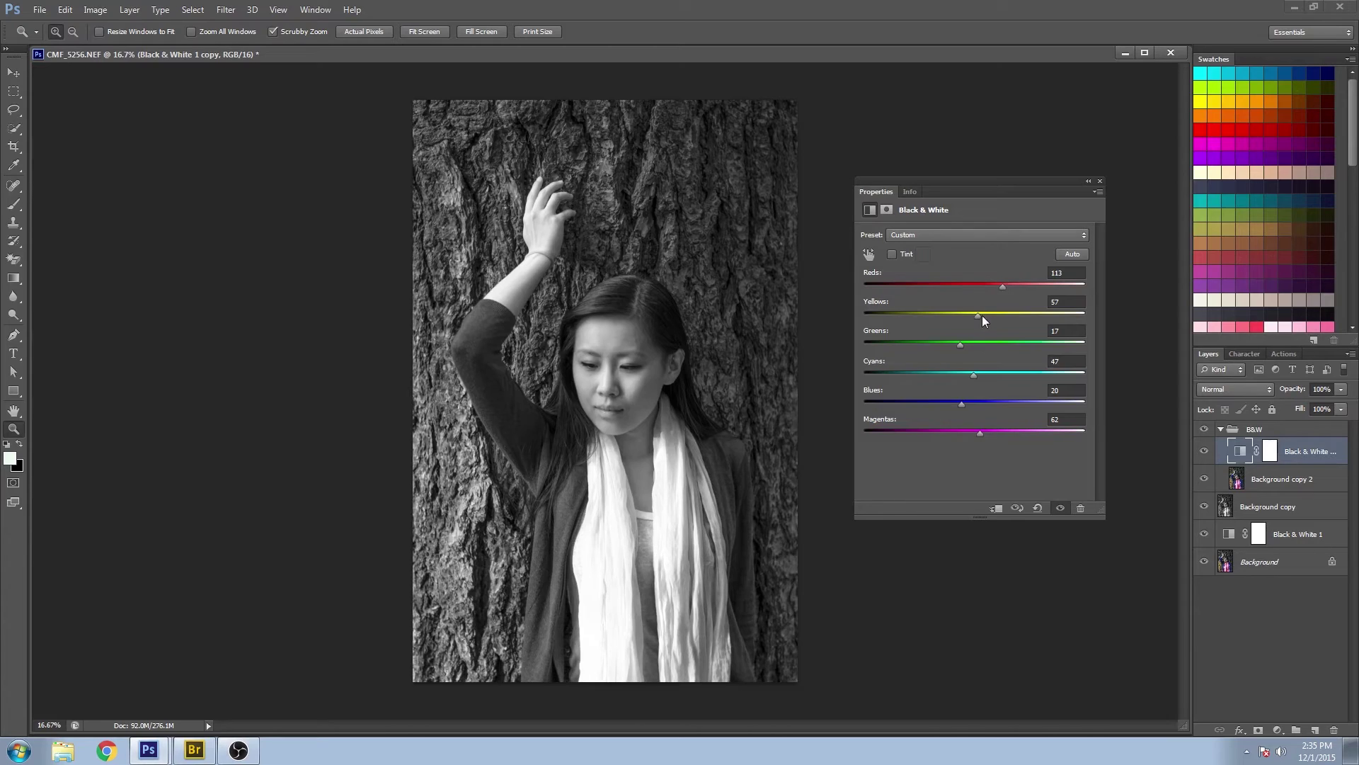
{"action": "left_click_drag", "start_coordinate": [977, 313], "coordinate": [924, 346]}
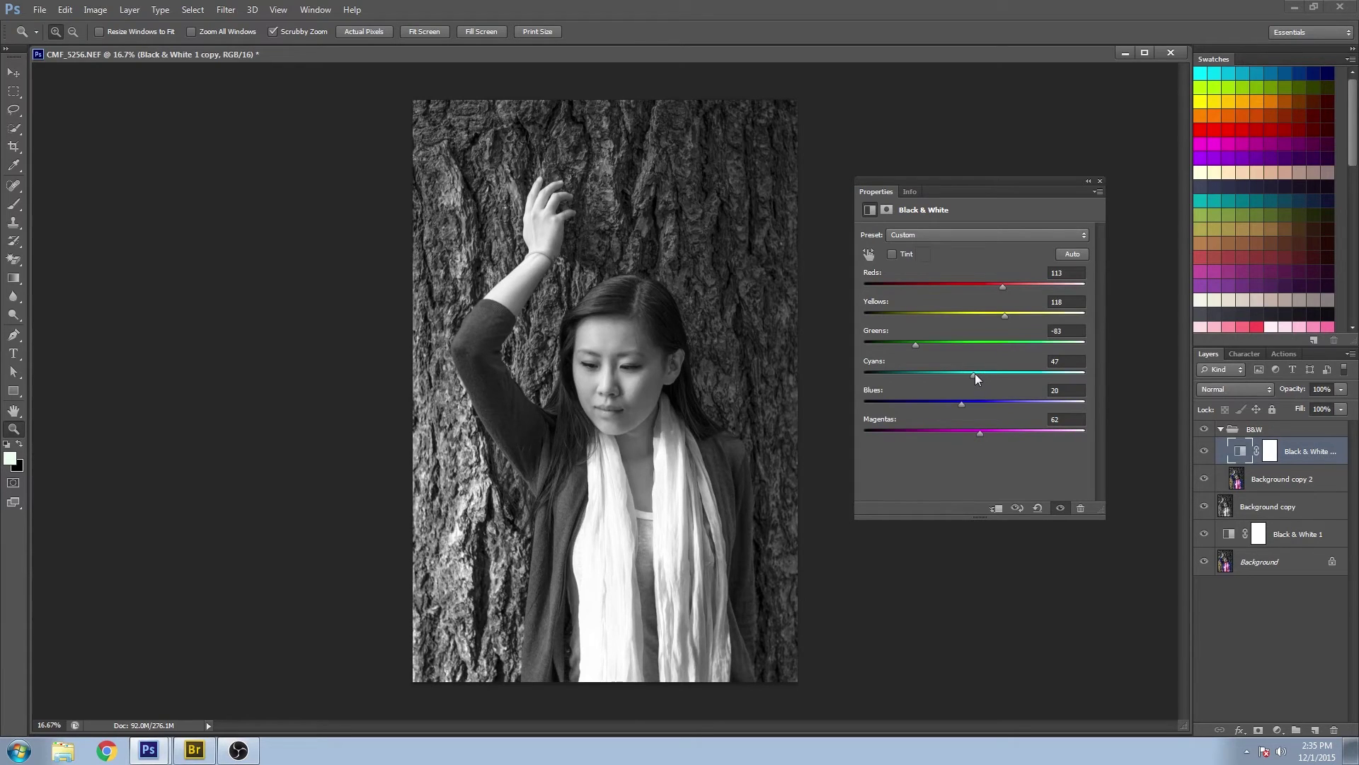
{"action": "left_click_drag", "start_coordinate": [975, 373], "coordinate": [916, 376]}
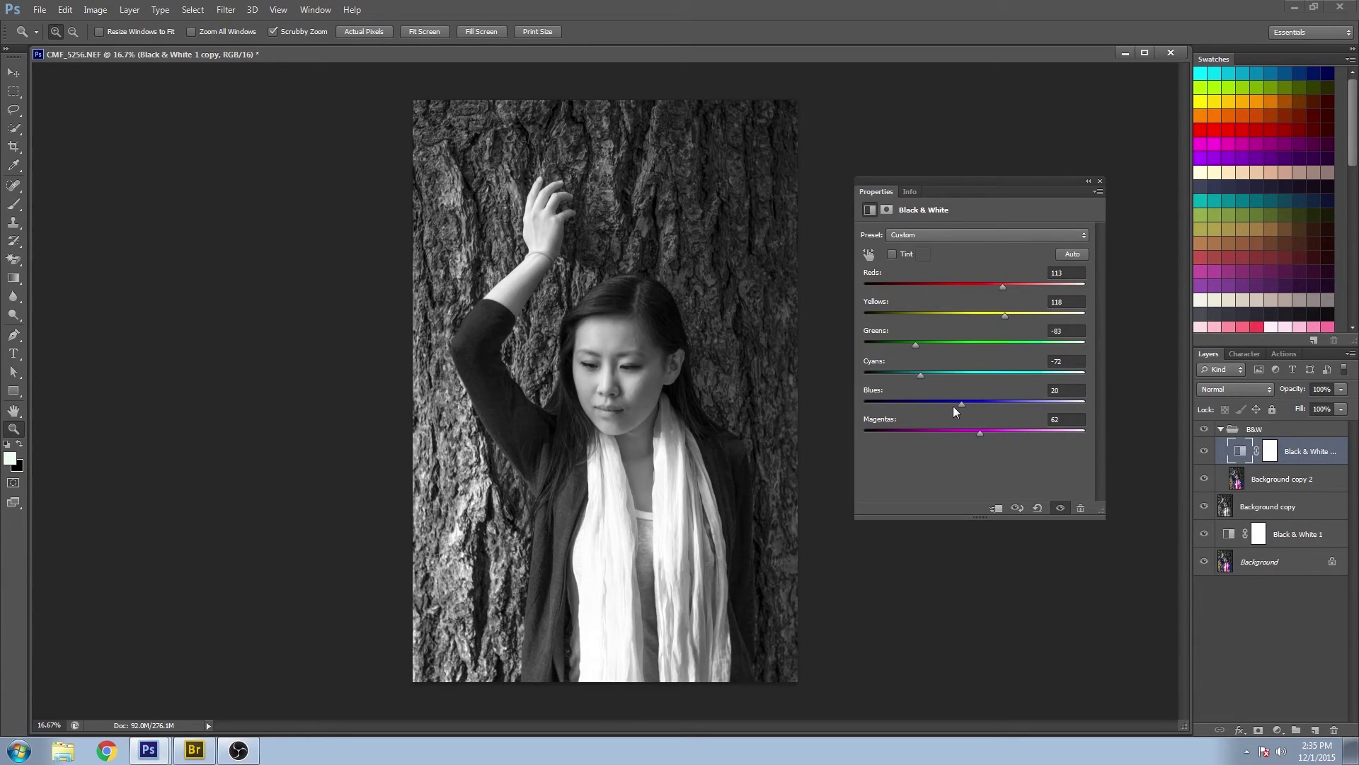
{"action": "mouse_move", "coordinate": [964, 403]}
{"action": "left_mouse_down"}
{"action": "mouse_move", "coordinate": [949, 403]}
{"action": "mouse_move", "coordinate": [960, 400]}
{"action": "left_mouse_up"}
{"action": "left_click_drag", "start_coordinate": [980, 432], "coordinate": [939, 443]}
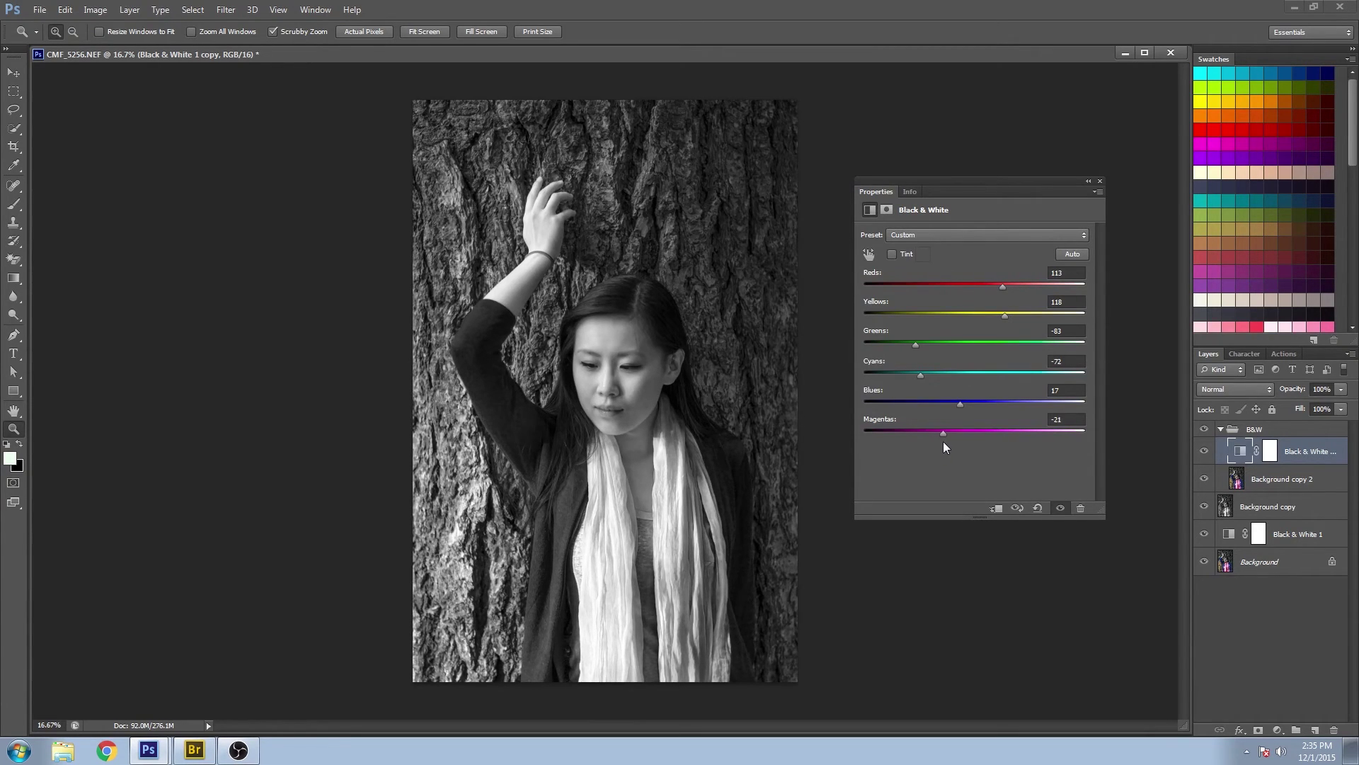
Close the Black & White settings, collapse the B&W group, and toggle it to compare, leaving it visible
{"action": "left_click", "coordinate": [1098, 181]}
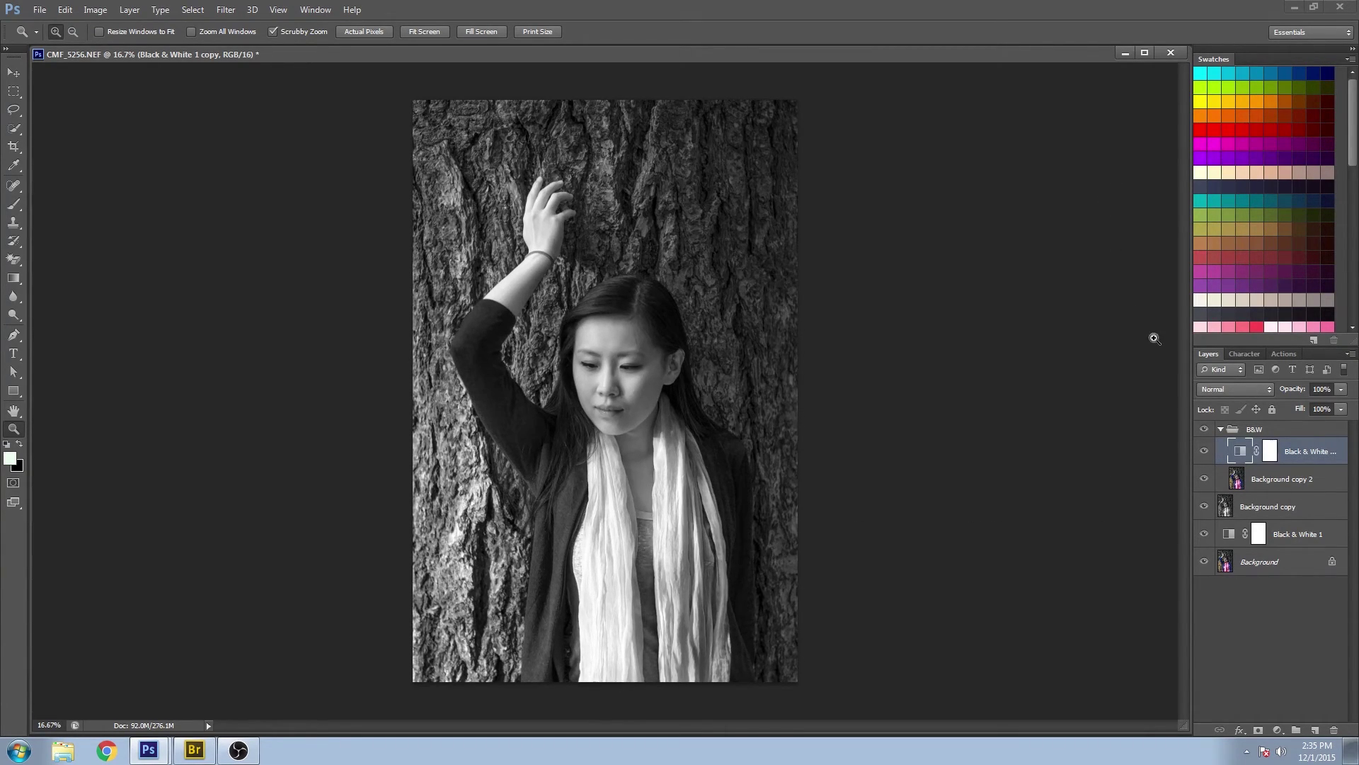
{"action": "left_click", "coordinate": [1222, 429]}
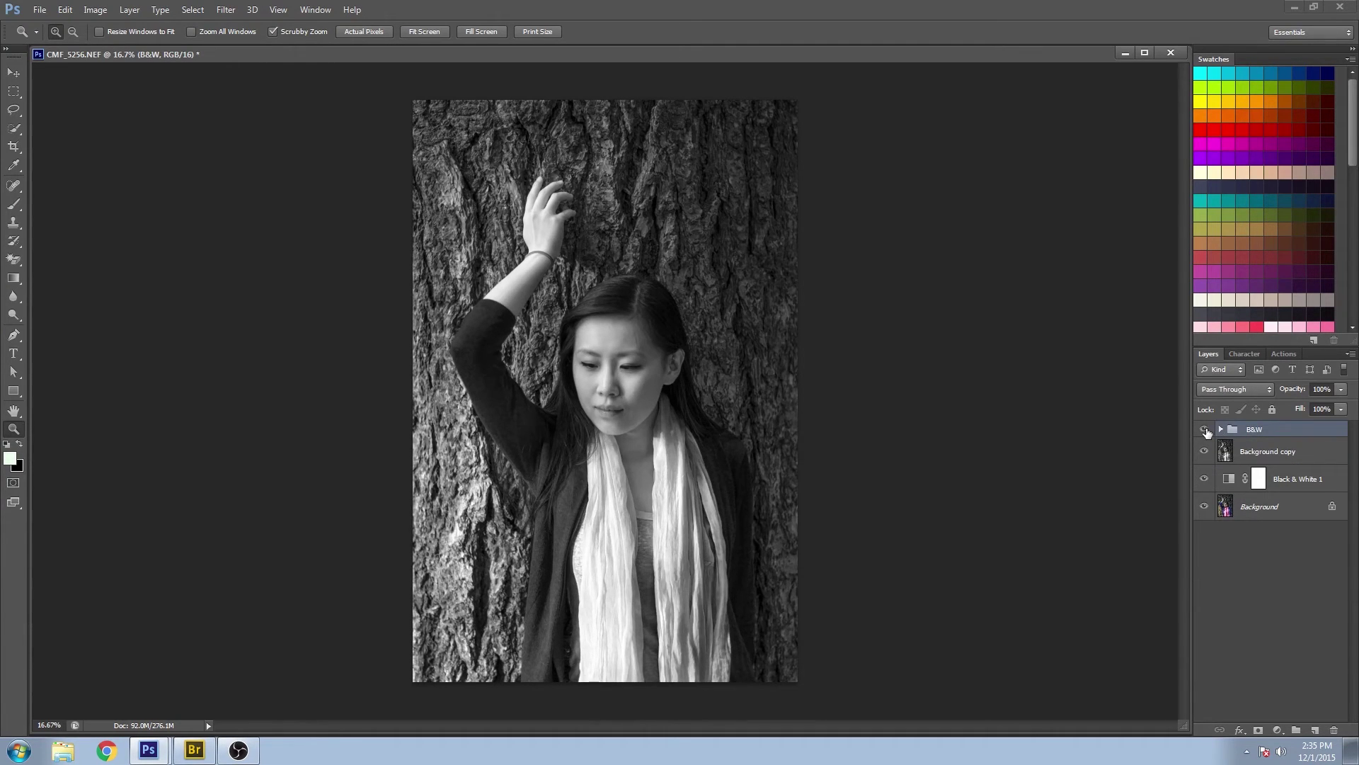
{"action": "left_click", "coordinate": [1205, 430]}
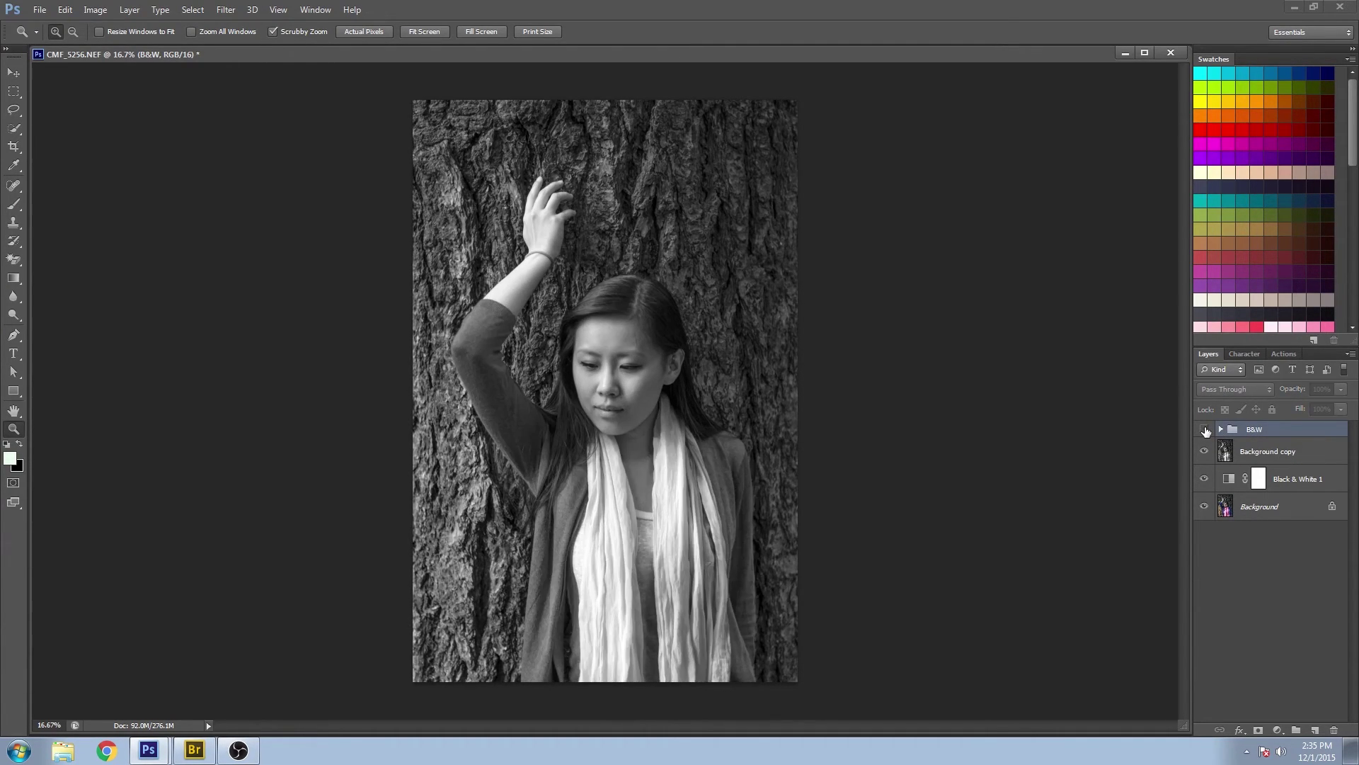
{"action": "left_click", "coordinate": [1205, 430]}
{"action": "left_click", "coordinate": [1204, 430]}
{"action": "left_click", "coordinate": [1205, 430]}
{"action": "left_click", "coordinate": [1205, 429]}
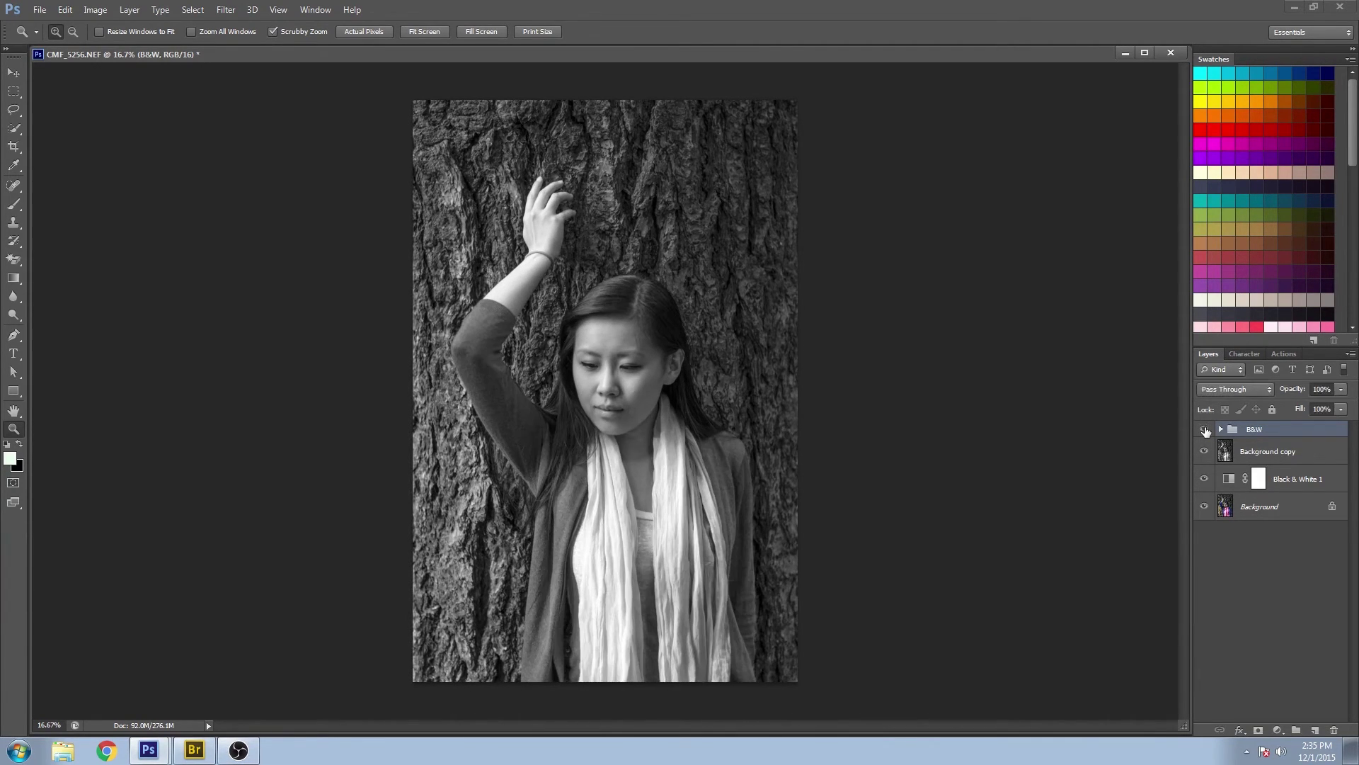
{"action": "left_click", "coordinate": [1205, 430]}
{"action": "left_click", "coordinate": [1205, 430]}
{"action": "left_click", "coordinate": [1205, 429]}
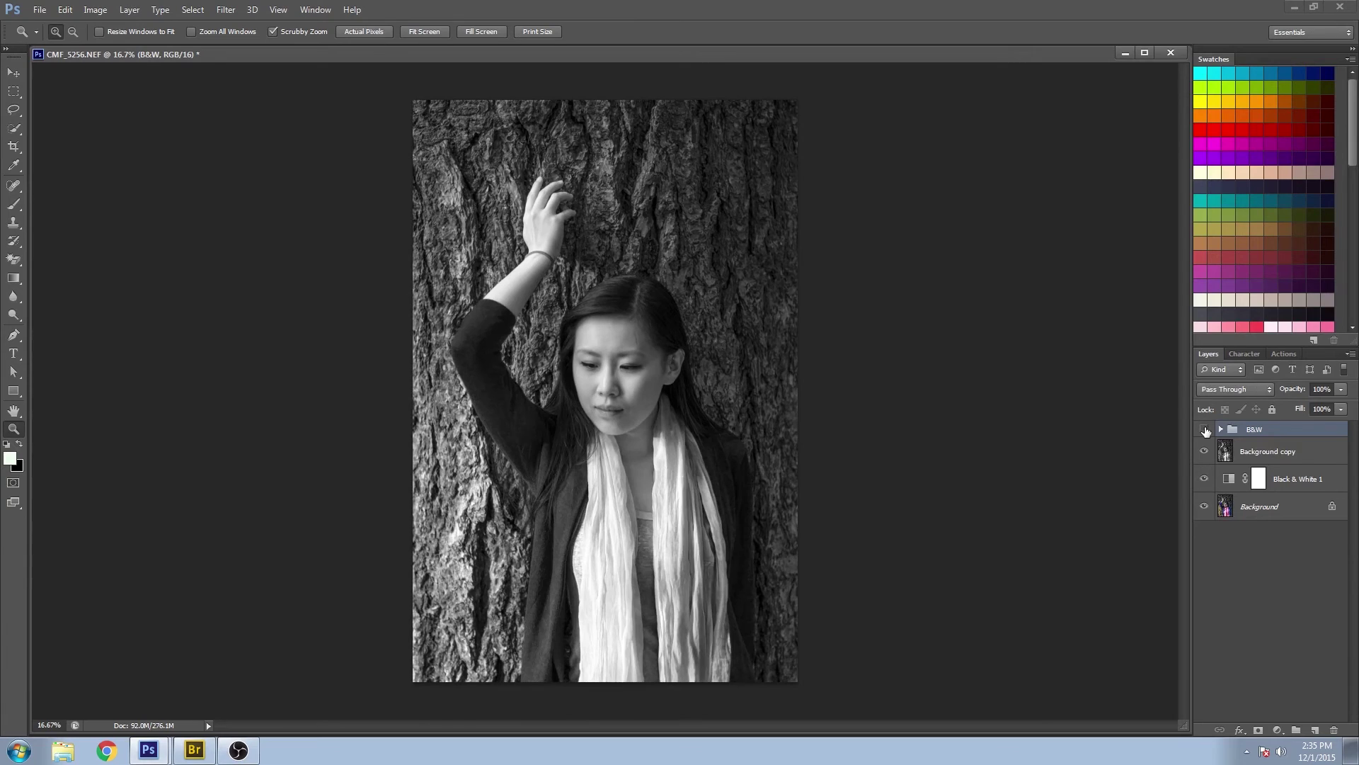
{"action": "left_click", "coordinate": [1205, 430]}
{"action": "left_click", "coordinate": [1205, 430]}
{"action": "left_click", "coordinate": [1205, 429]}
{"action": "left_click", "coordinate": [1204, 429]}
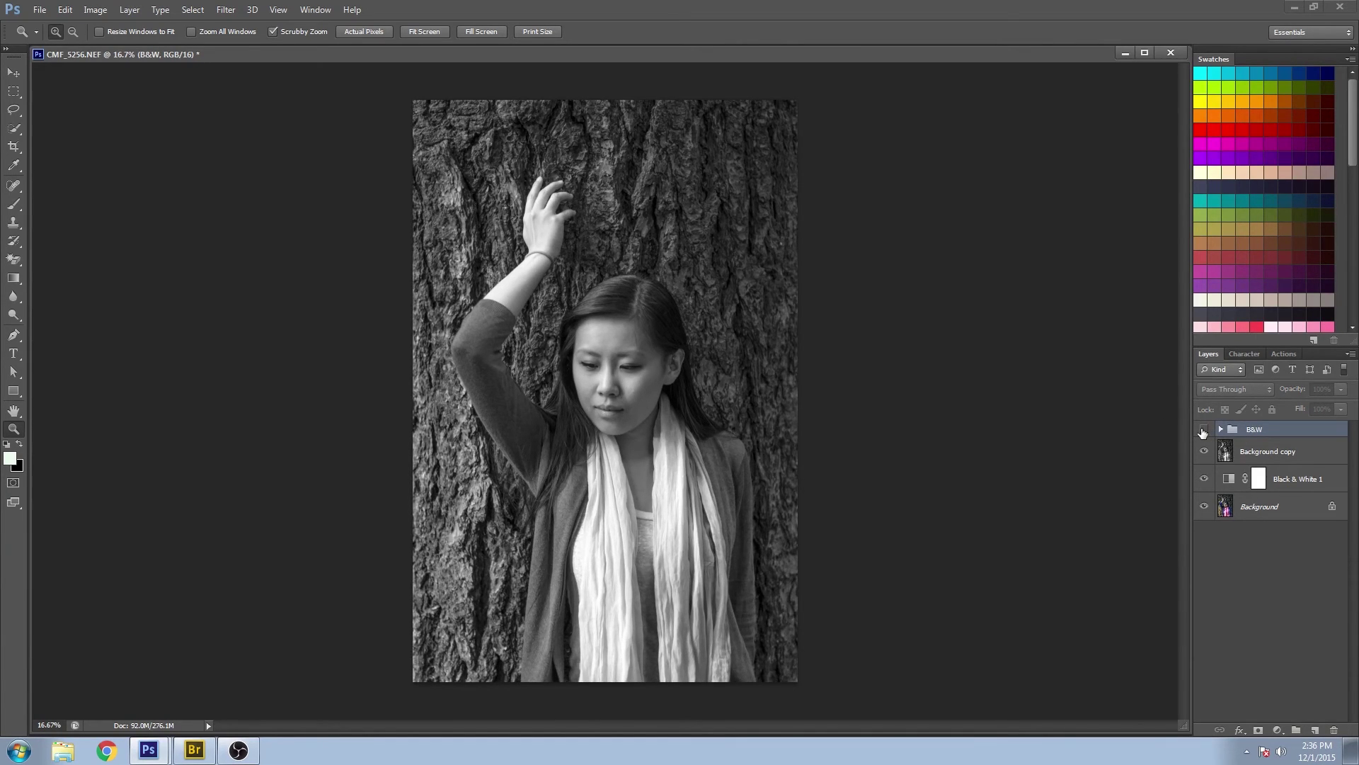
{"action": "left_click", "coordinate": [1203, 430]}
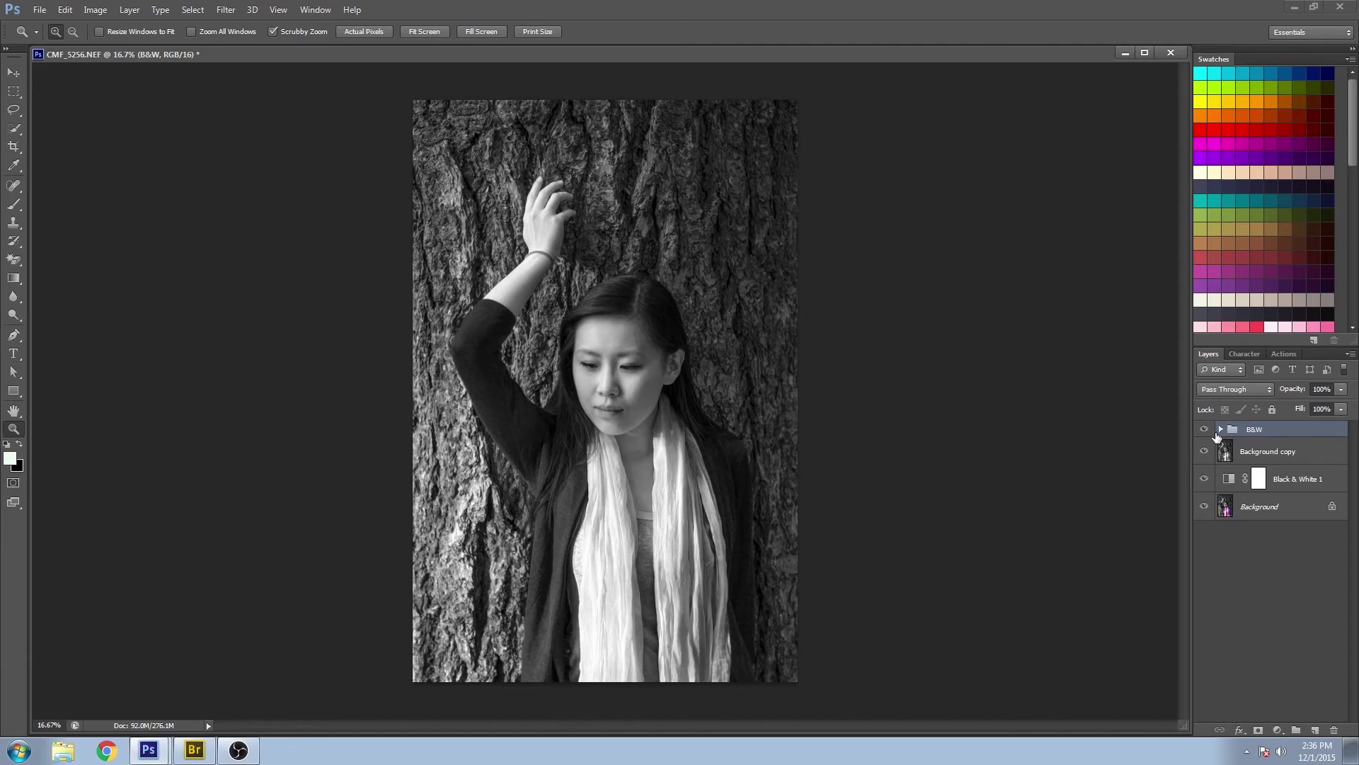
Add a layer mask to the B&W group and pick a soft 100 px brush
{"action": "left_click", "coordinate": [1258, 730]}
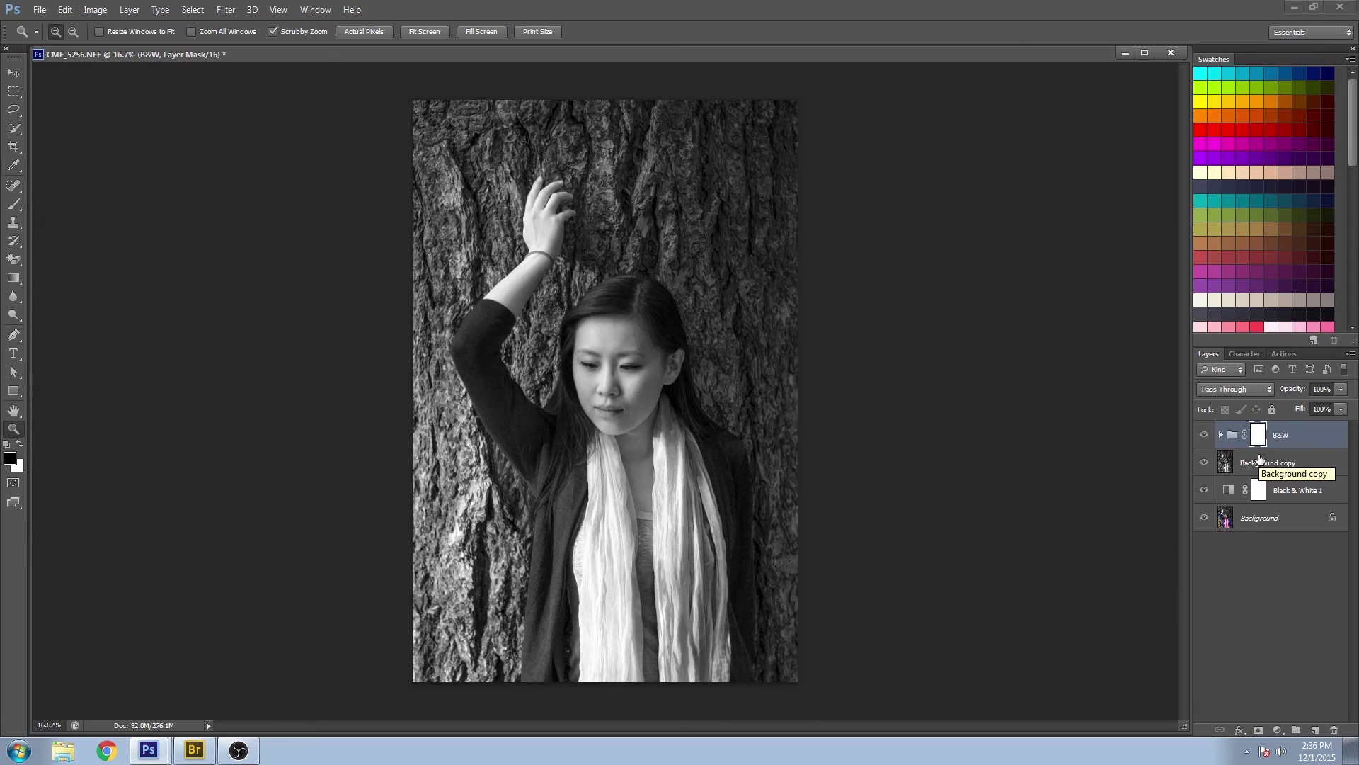
{"action": "left_click", "coordinate": [14, 204]}
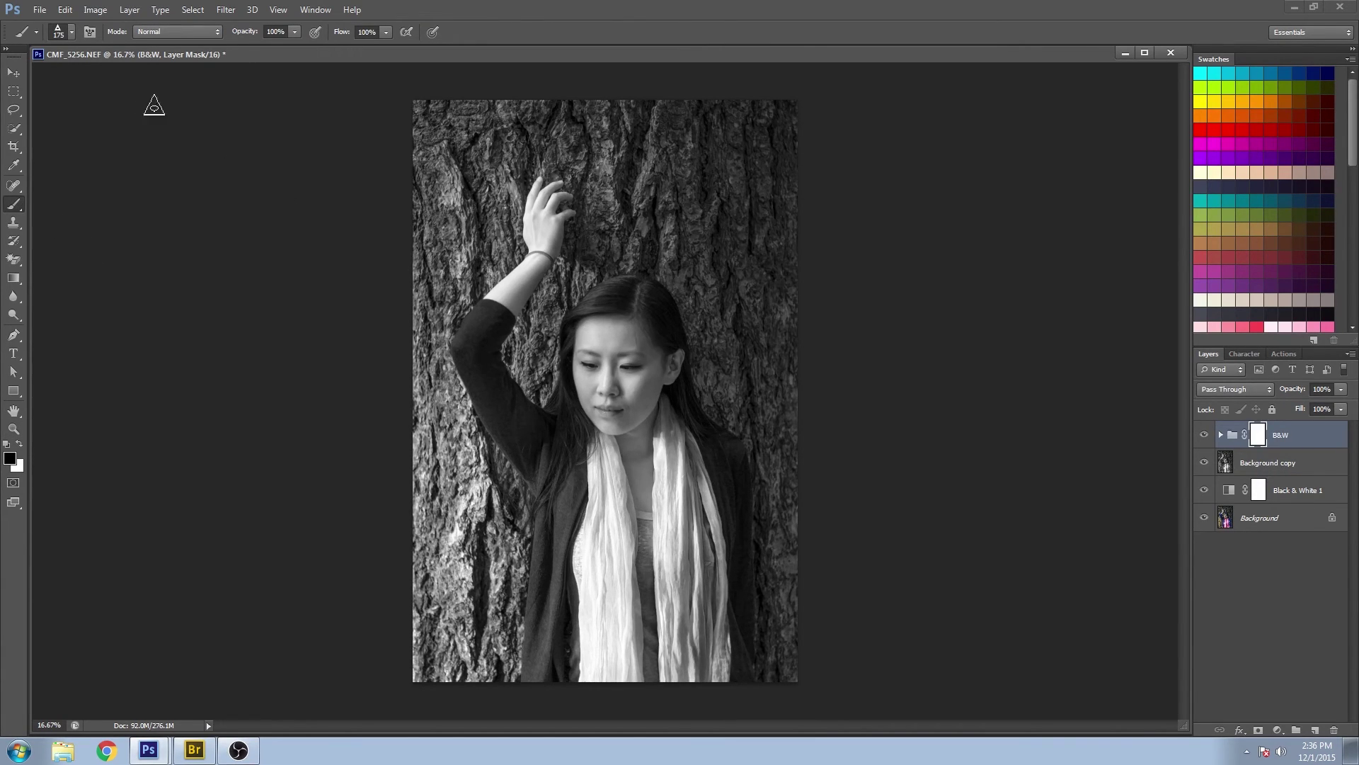
{"action": "left_click", "coordinate": [71, 31]}
{"action": "scroll", "coordinate": [173, 224], "scroll_direction": "down", "scroll_amount": 3}
{"action": "scroll", "coordinate": [172, 224], "scroll_direction": "up", "scroll_amount": 5}
{"action": "left_click", "coordinate": [30, 136]}
{"action": "left_click", "coordinate": [52, 139]}
{"action": "left_click", "coordinate": [600, 297]}
Enlarge the brush to 200 px and paint the mask over the hair and the jacket edge right of the scarf
{"action": "key", "text": "bracketright"}
{"action": "key", "text": "bracketright"}
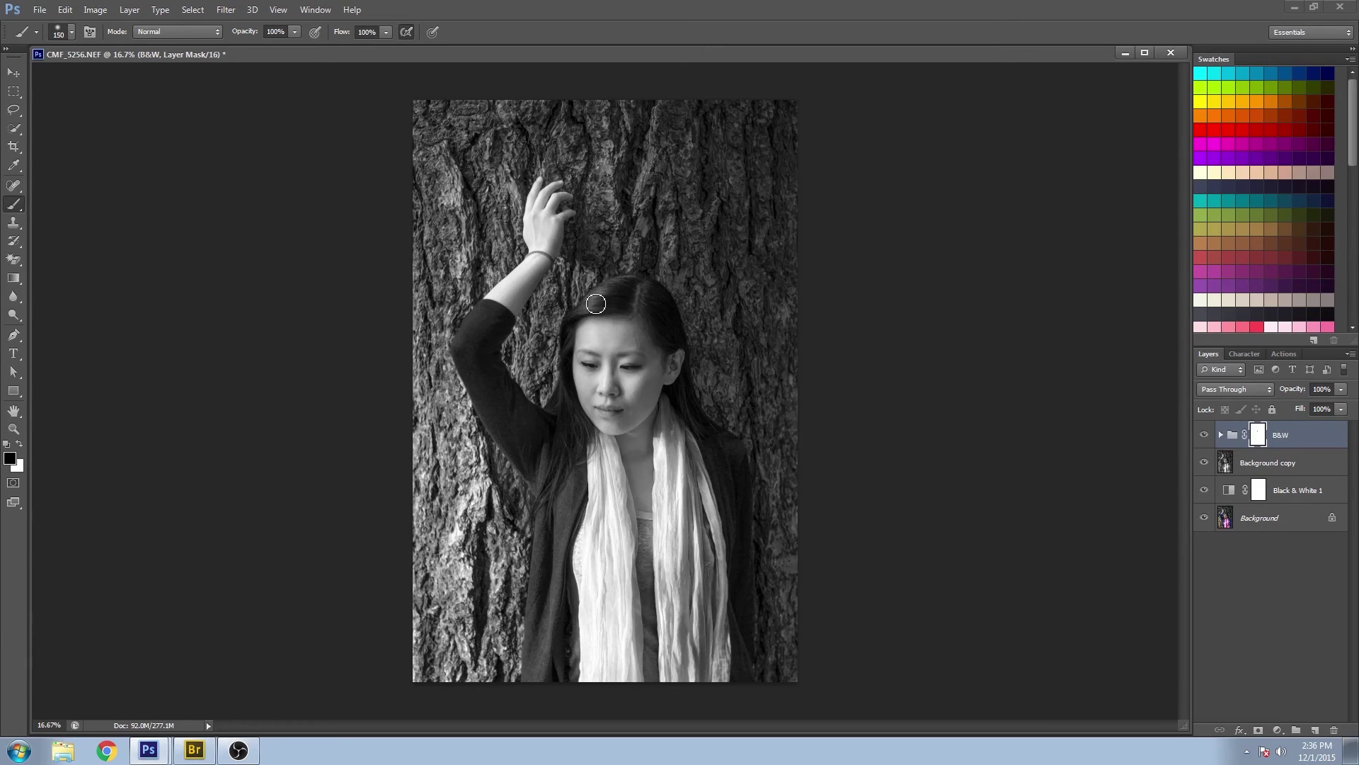
{"action": "key", "text": "bracketright"}
{"action": "key", "text": "bracketleft"}
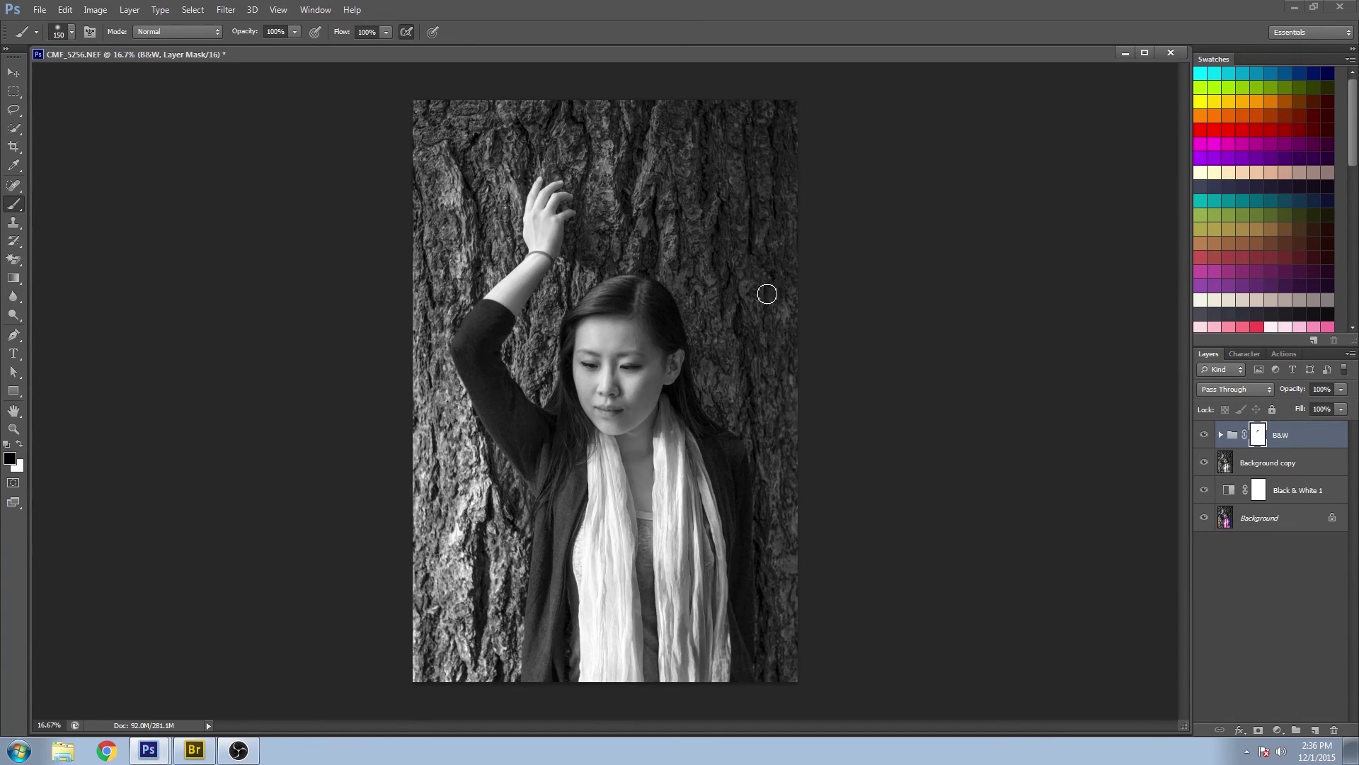
{"action": "key", "text": "bracketright"}
{"action": "key", "text": "bracketright"}
{"action": "mouse_move", "coordinate": [686, 394]}
{"action": "left_mouse_down"}
{"action": "mouse_move", "coordinate": [715, 449]}
{"action": "mouse_move", "coordinate": [688, 377]}
{"action": "mouse_move", "coordinate": [744, 576]}
{"action": "left_mouse_up"}
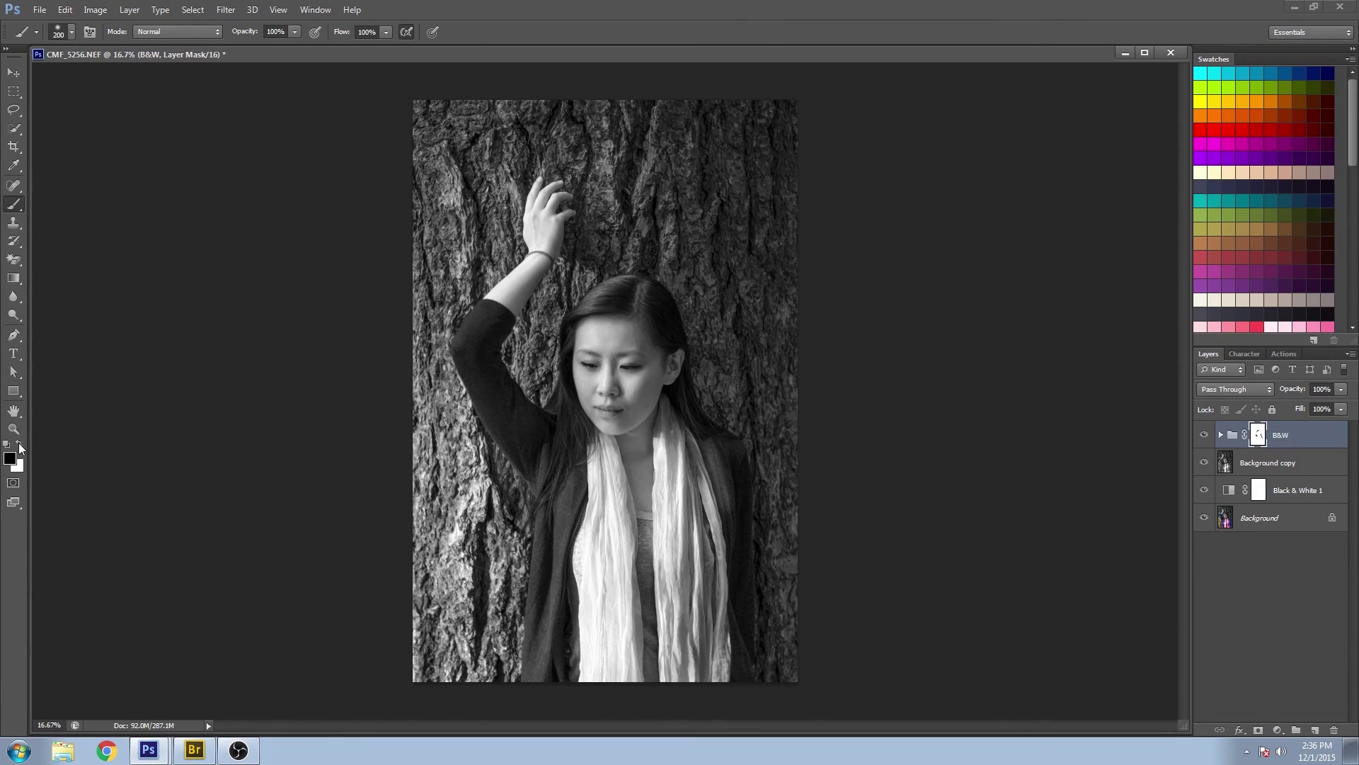
{"action": "mouse_move", "coordinate": [724, 521]}
{"action": "left_mouse_down"}
{"action": "mouse_move", "coordinate": [719, 476]}
{"action": "mouse_move", "coordinate": [750, 481]}
{"action": "left_mouse_up"}
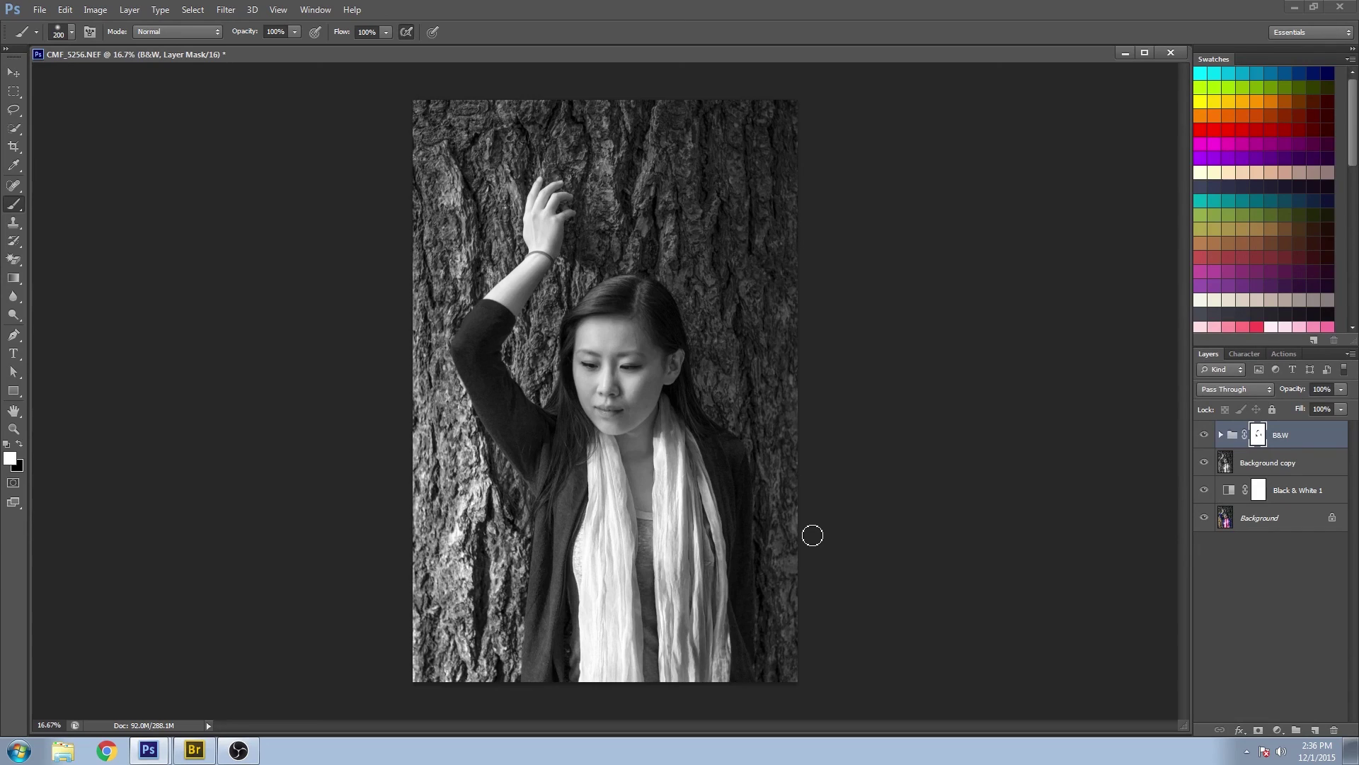